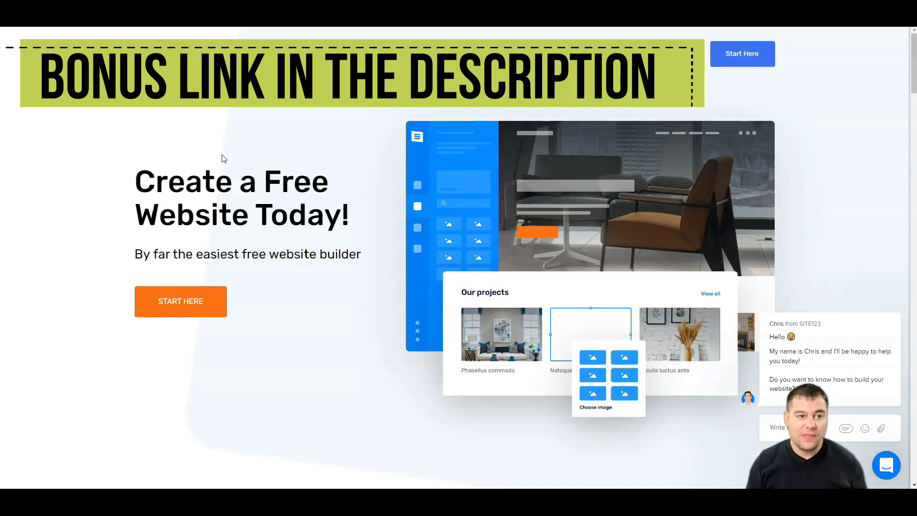
# Scroll down through the SITE123 homepage and back up a little.
pyautogui.scroll(-5, 225, 154)
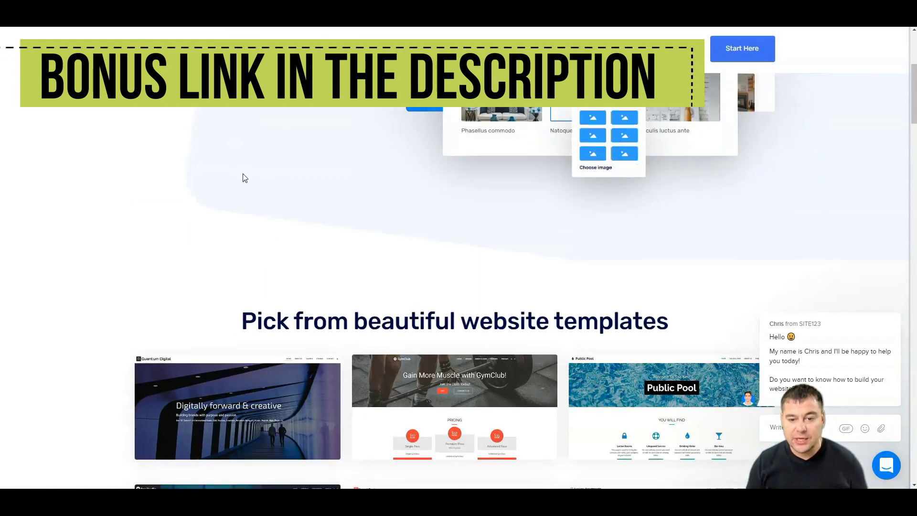
pyautogui.scroll(-3, 243, 175)
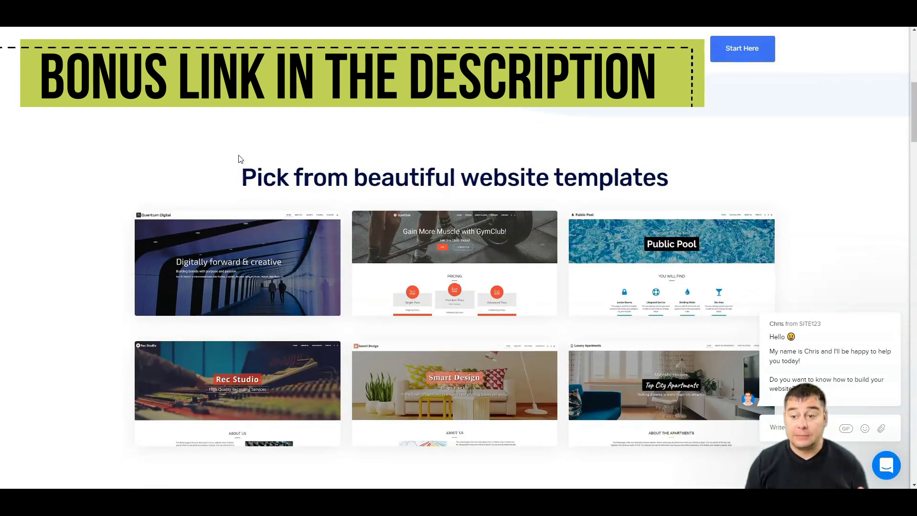
pyautogui.scroll(-4, 240, 159)
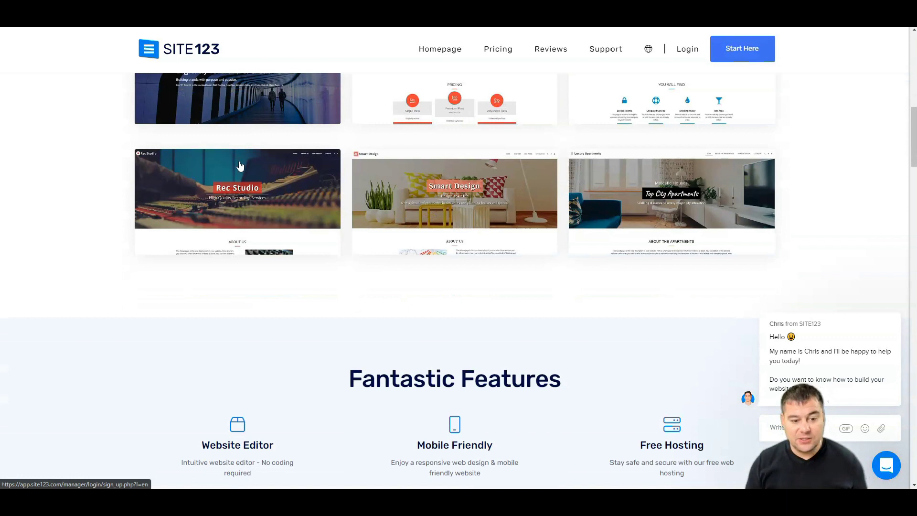
pyautogui.scroll(-3, 242, 163)
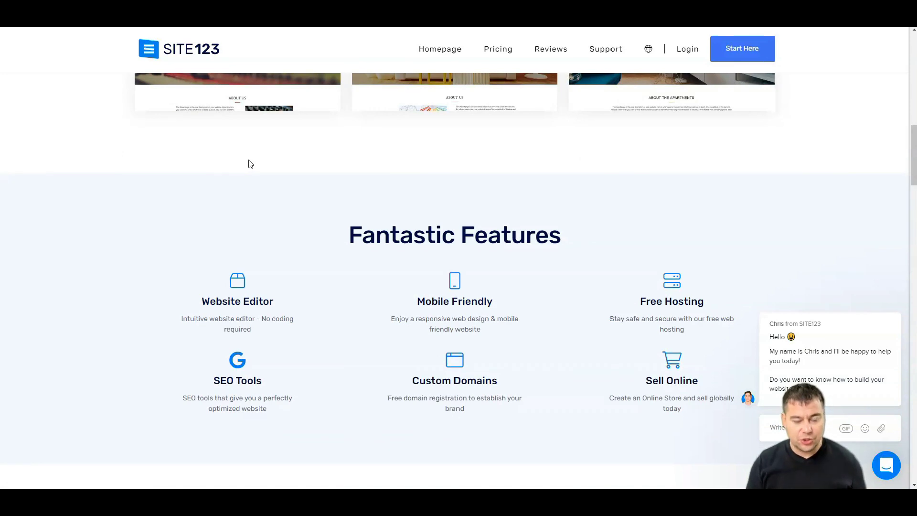
pyautogui.scroll(-2, 247, 164)
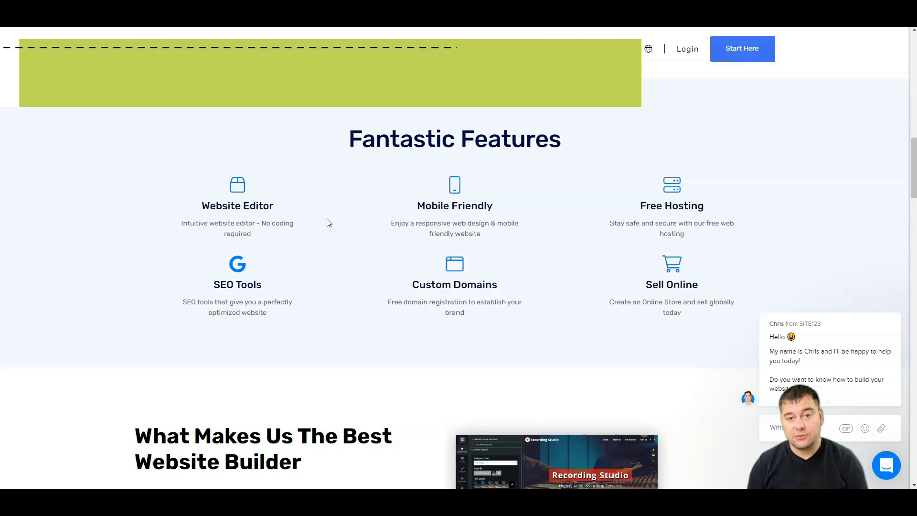
pyautogui.scroll(-3, 329, 223)
pyautogui.scroll(-10, 329, 223)
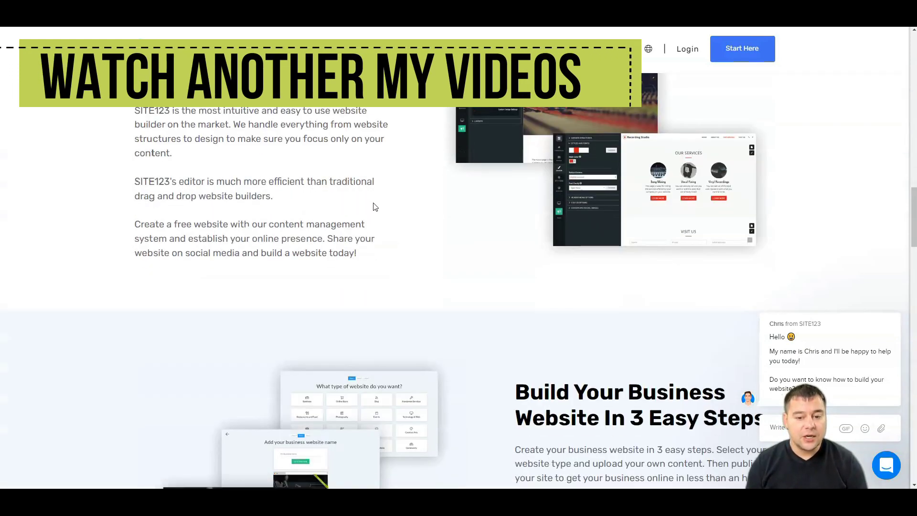
pyautogui.scroll(-18, 409, 209)
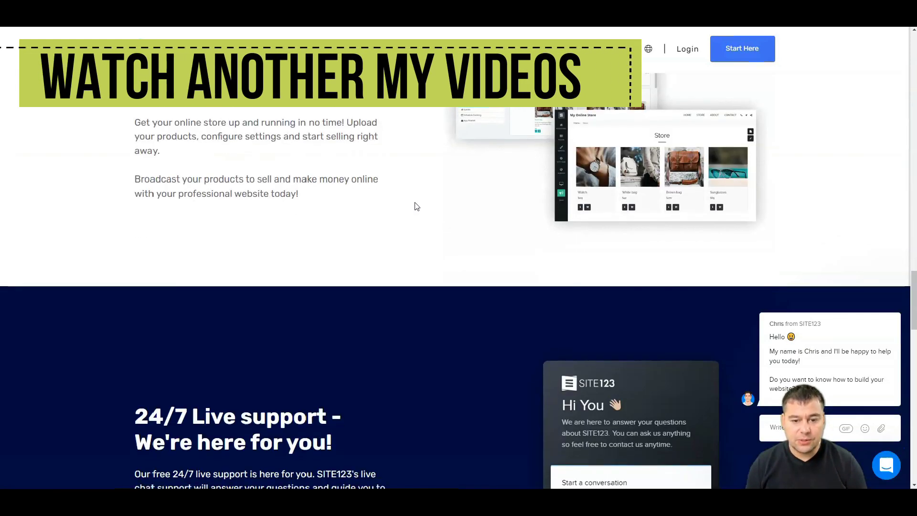
pyautogui.scroll(-3, 415, 206)
pyautogui.scroll(20, 415, 206)
pyautogui.scroll(20, 412, 212)
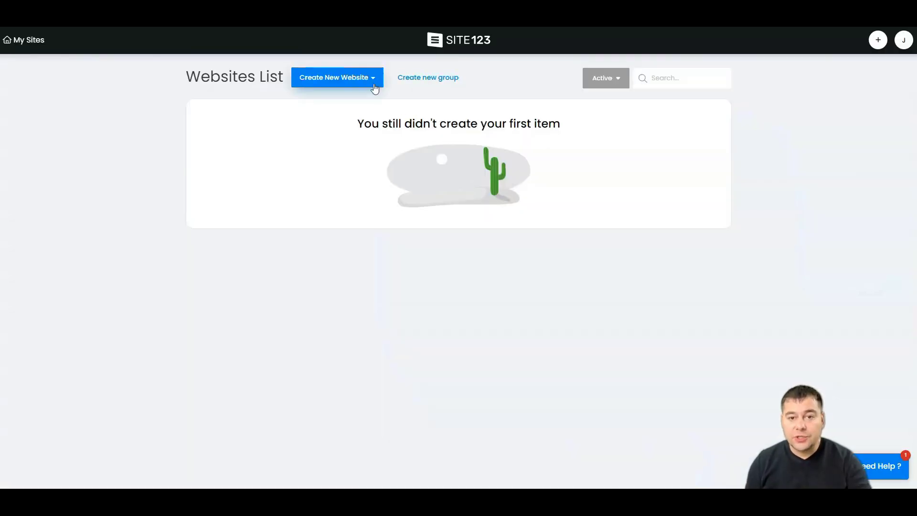
# Create a new Events-type website and name it 'Wedding'.
pyautogui.click(339, 80)
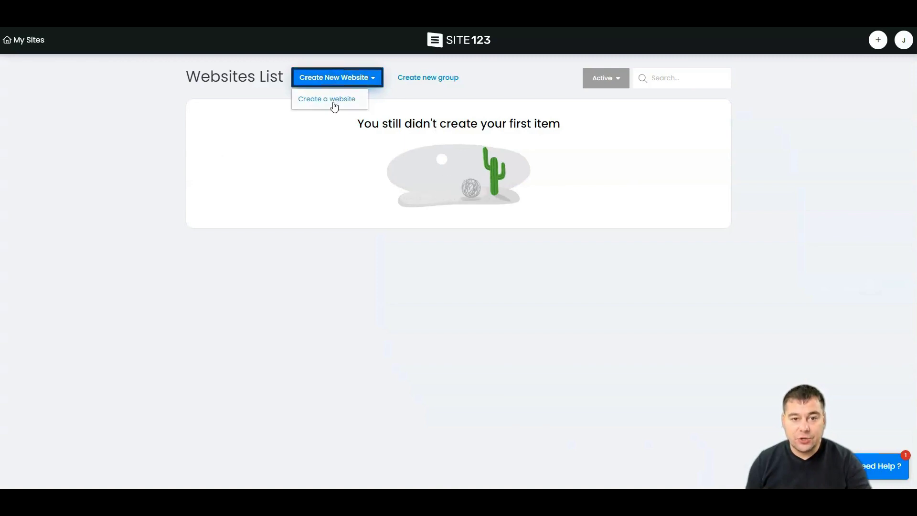
pyautogui.click(332, 100)
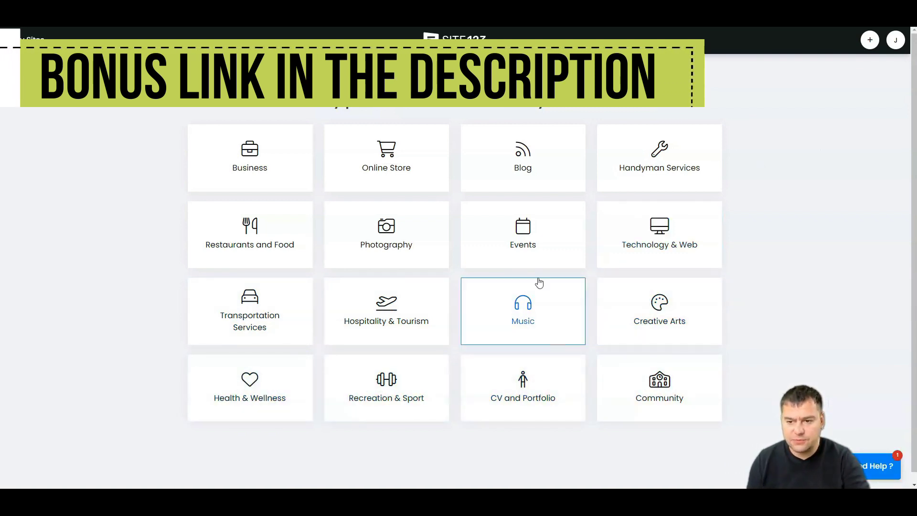
pyautogui.click(523, 241)
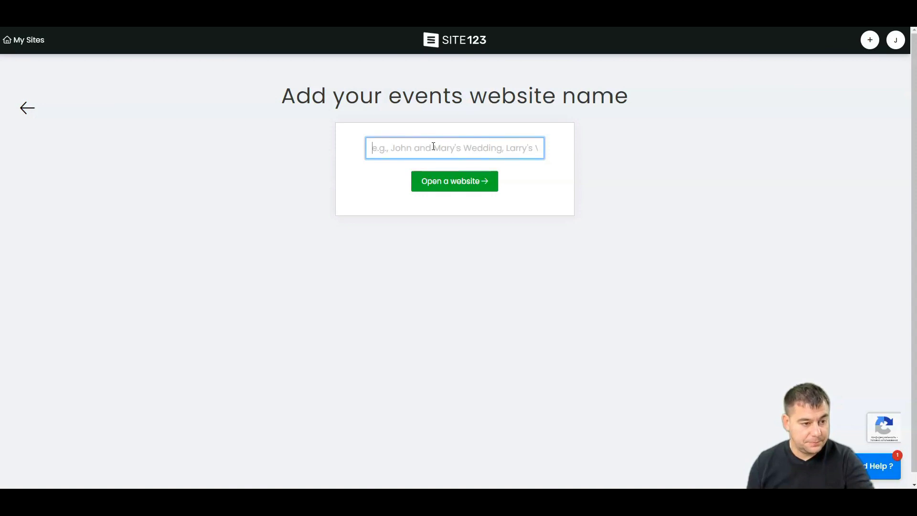
pyautogui.write('Wedding')
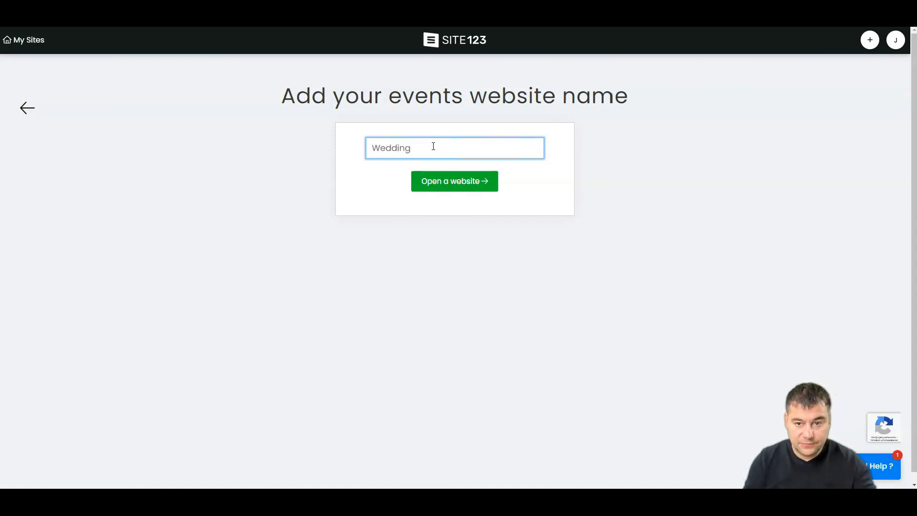
pyautogui.click(445, 184)
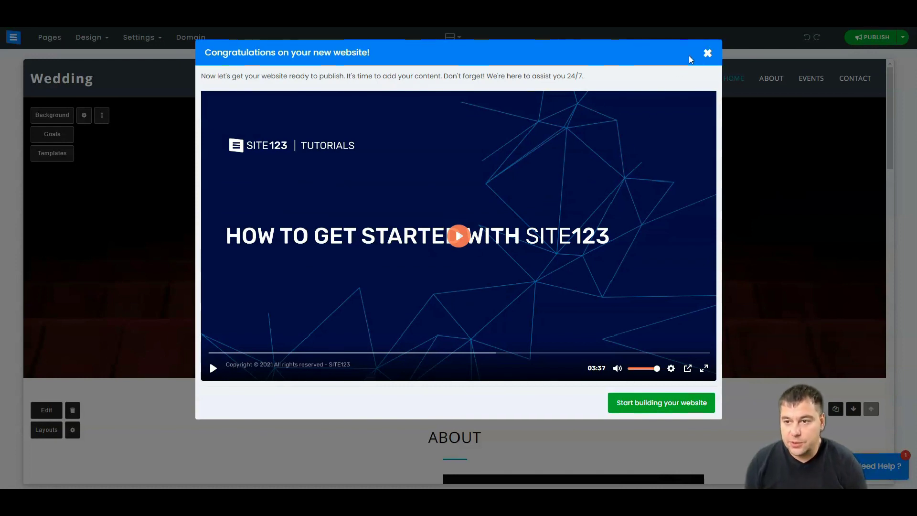
# Dismiss the congratulations dialog and review the template's hero, About, Events and Contact sections.
pyautogui.click(708, 53)
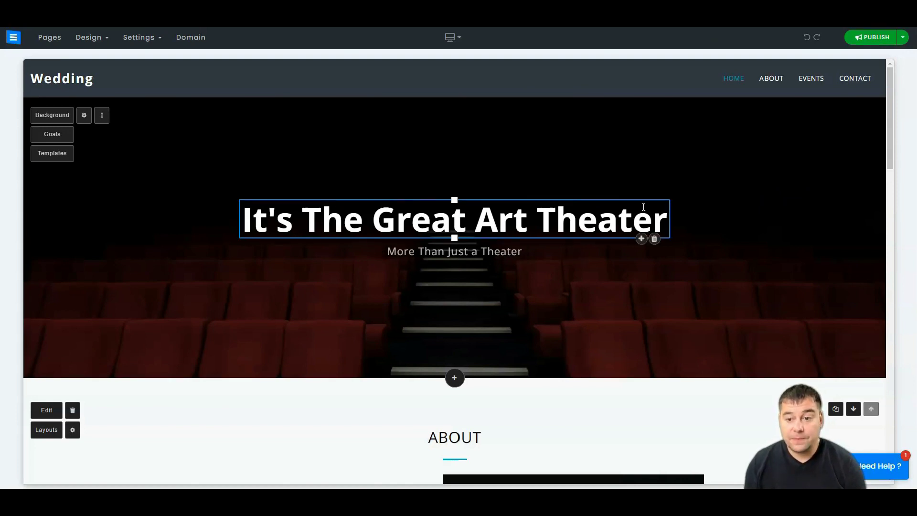
pyautogui.scroll(-13, 523, 236)
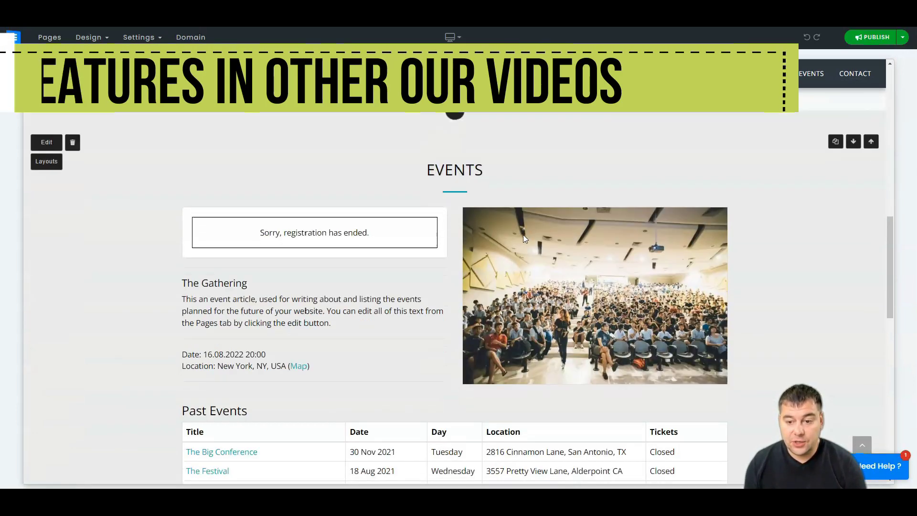
pyautogui.scroll(-11, 523, 234)
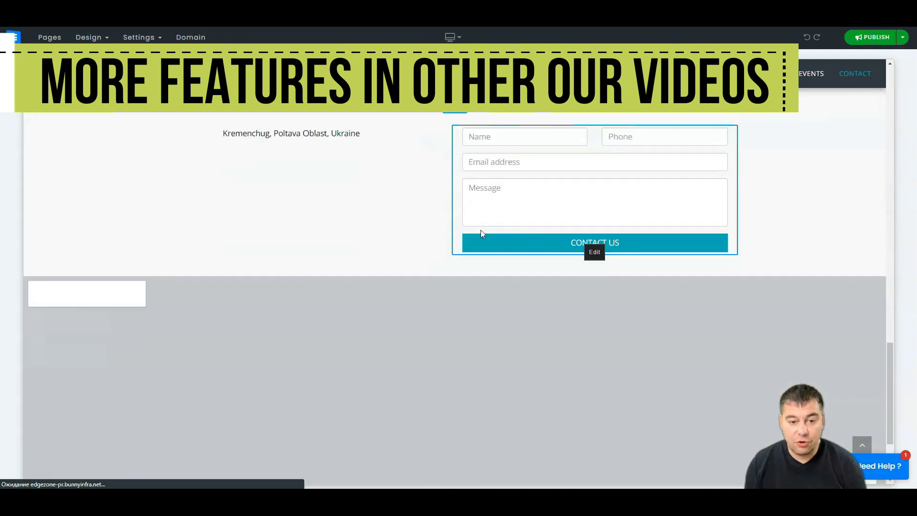
pyautogui.scroll(-2, 396, 261)
pyautogui.scroll(6, 399, 253)
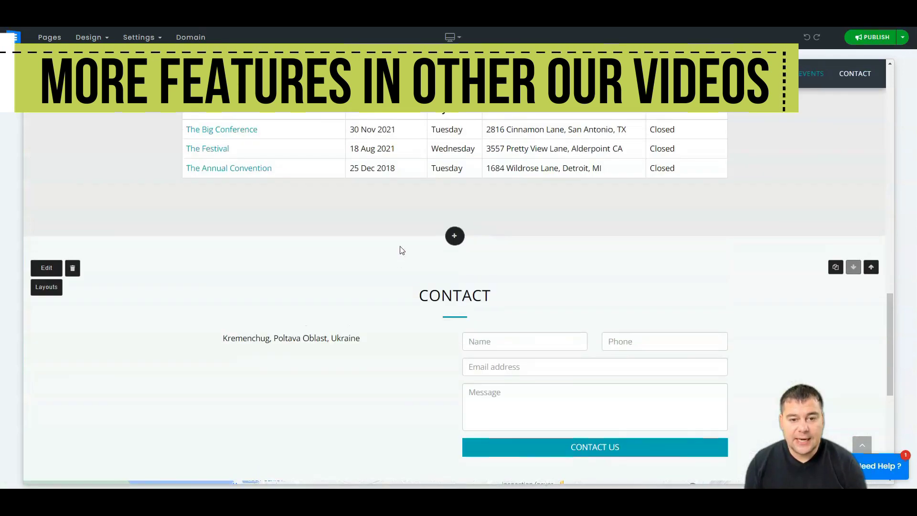
pyautogui.scroll(20, 404, 251)
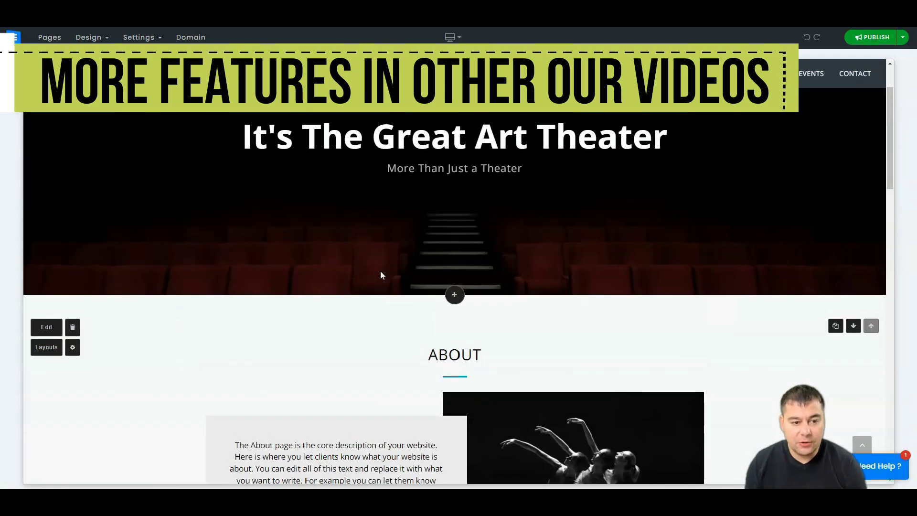
pyautogui.scroll(2, 380, 271)
pyautogui.click(276, 209)
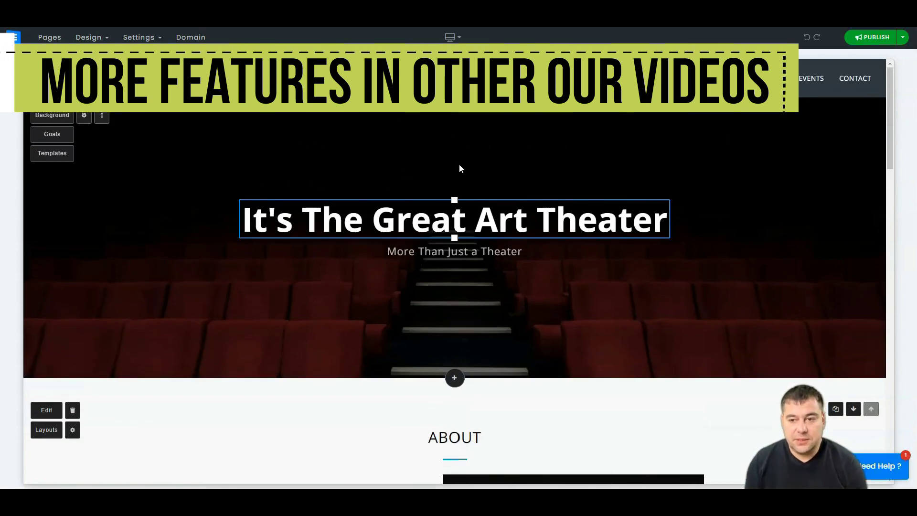
pyautogui.click(536, 152)
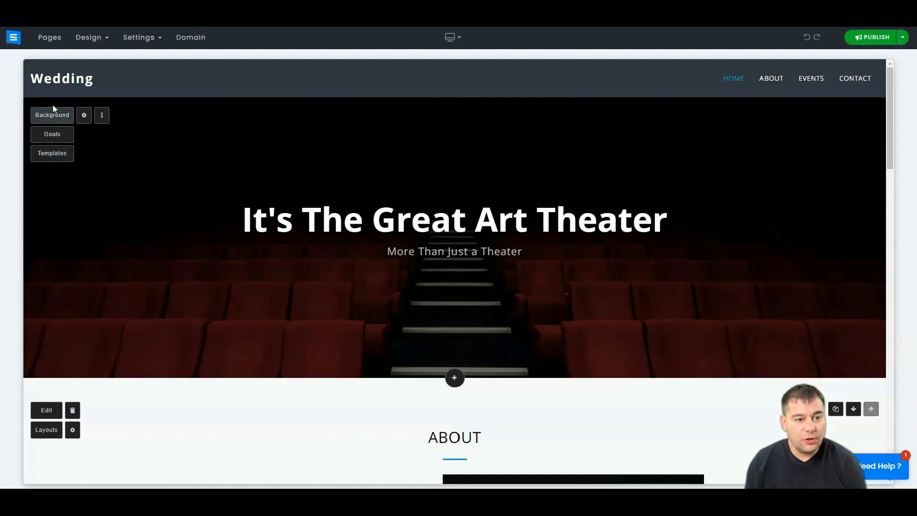
# Search the image library for 'wedding' and make the heart-hands photo the hero background.
pyautogui.click(50, 117)
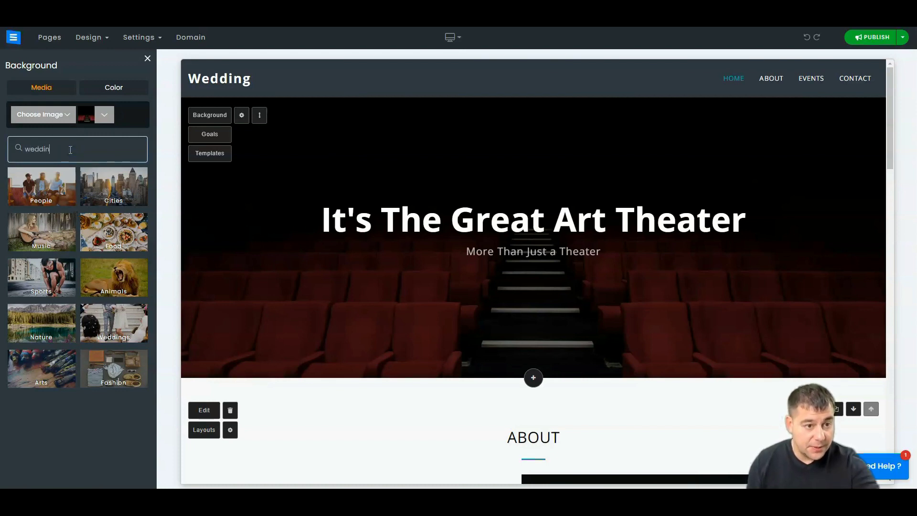
pyautogui.write('wedding')
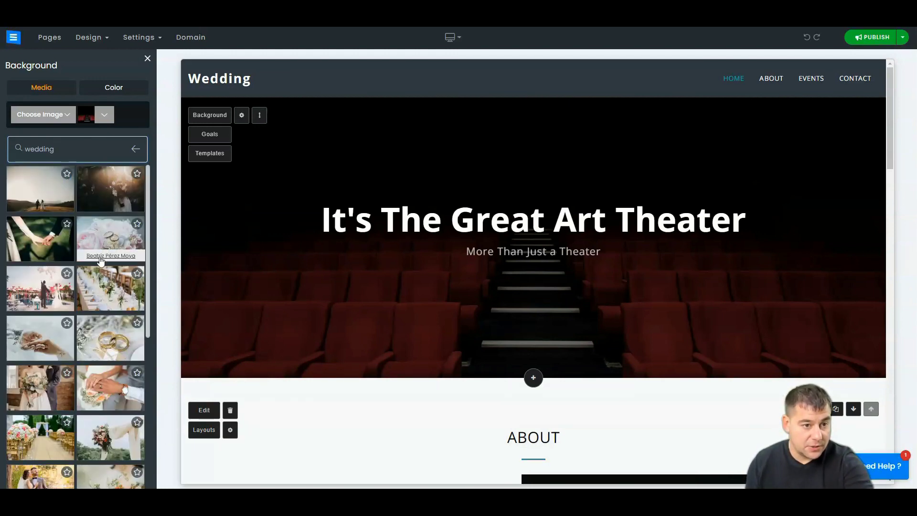
pyautogui.scroll(-5, 98, 296)
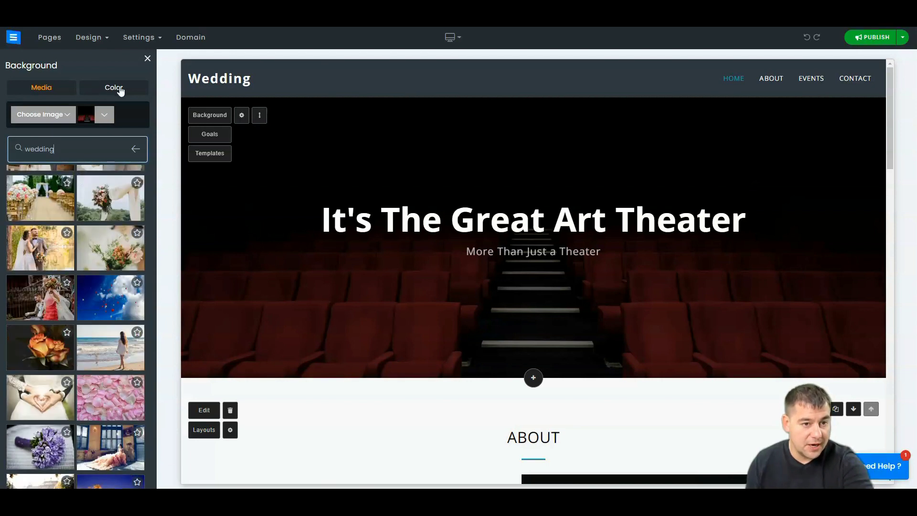
pyautogui.click(42, 394)
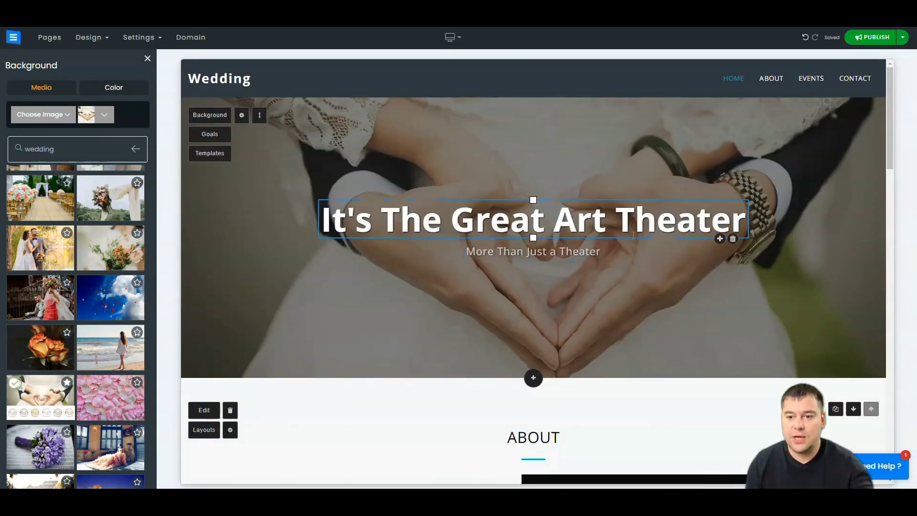
# Set the hero background opacity to 7, apply a neutral image filter and close the settings.
pyautogui.click(241, 117)
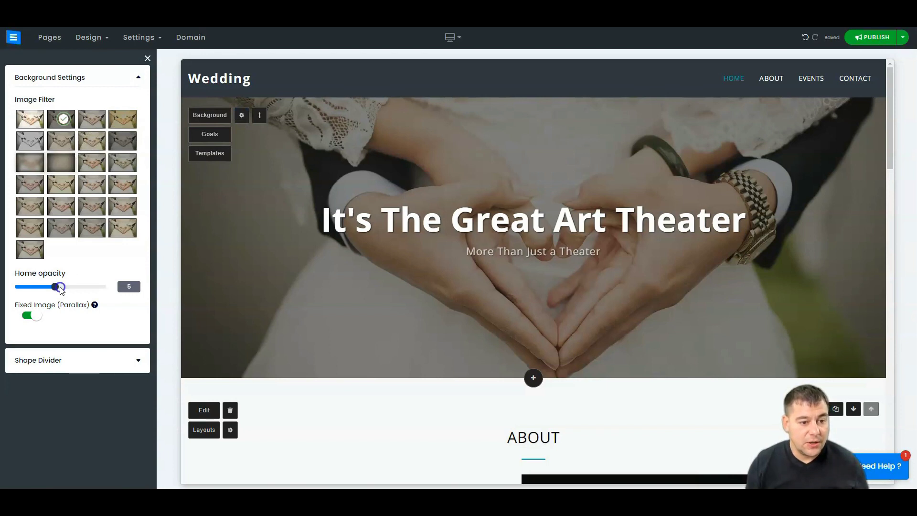
pyautogui.moveTo(62, 289); pyautogui.dragTo(65, 289)
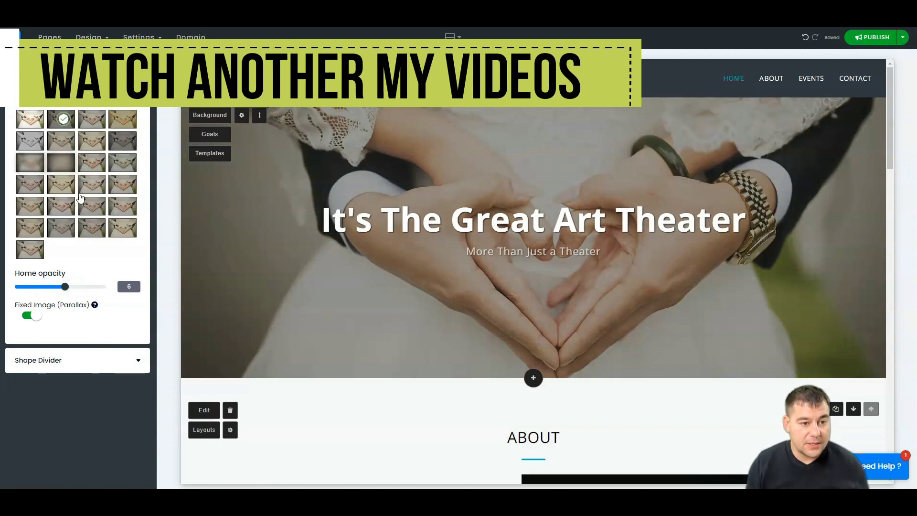
pyautogui.click(60, 186)
pyautogui.click(113, 189)
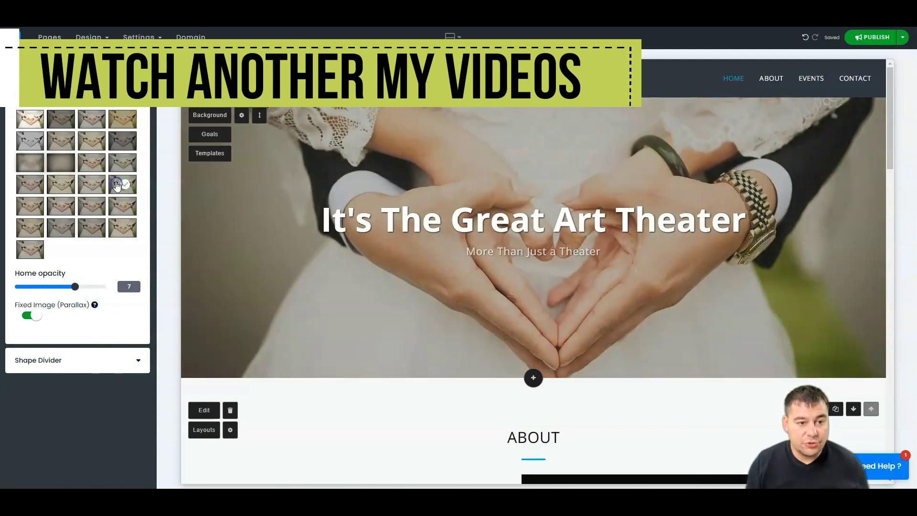
pyautogui.click(117, 135)
pyautogui.click(96, 123)
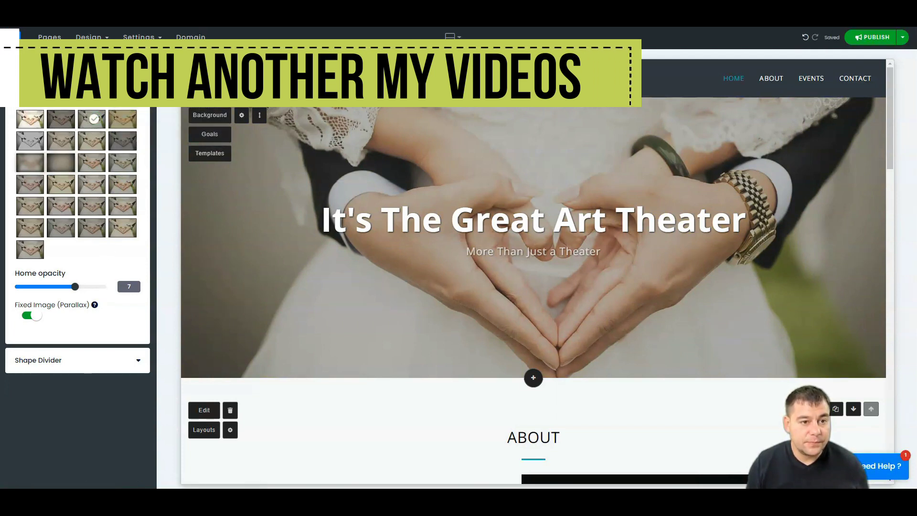
pyautogui.click(77, 86)
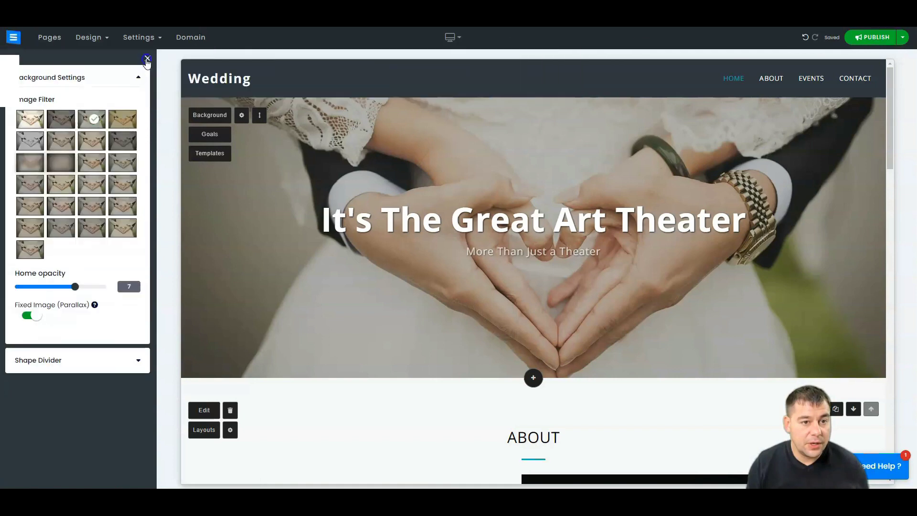
pyautogui.click(146, 58)
pyautogui.click(60, 136)
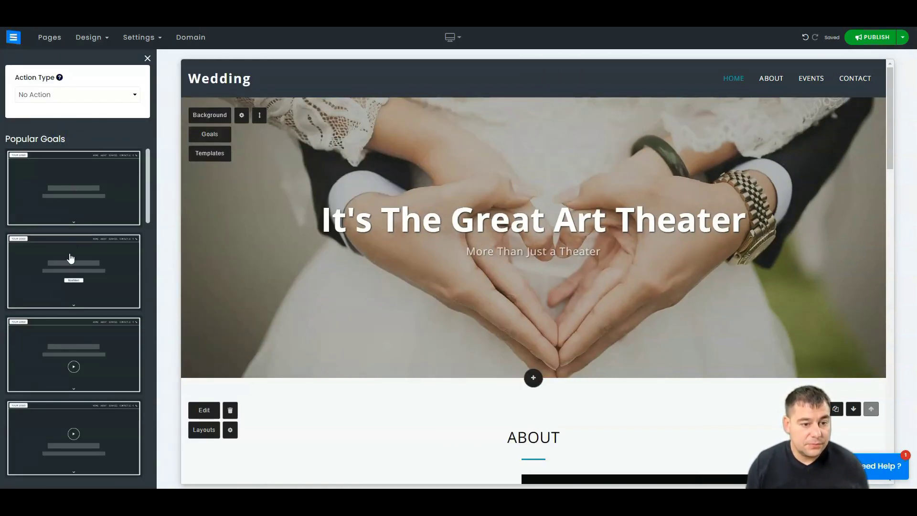
pyautogui.scroll(-3, 70, 262)
pyautogui.scroll(3, 81, 230)
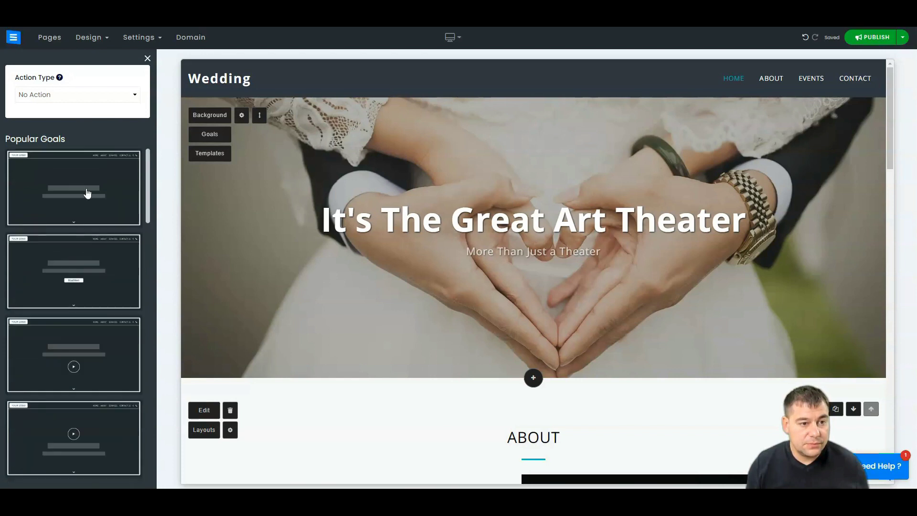
pyautogui.click(135, 94)
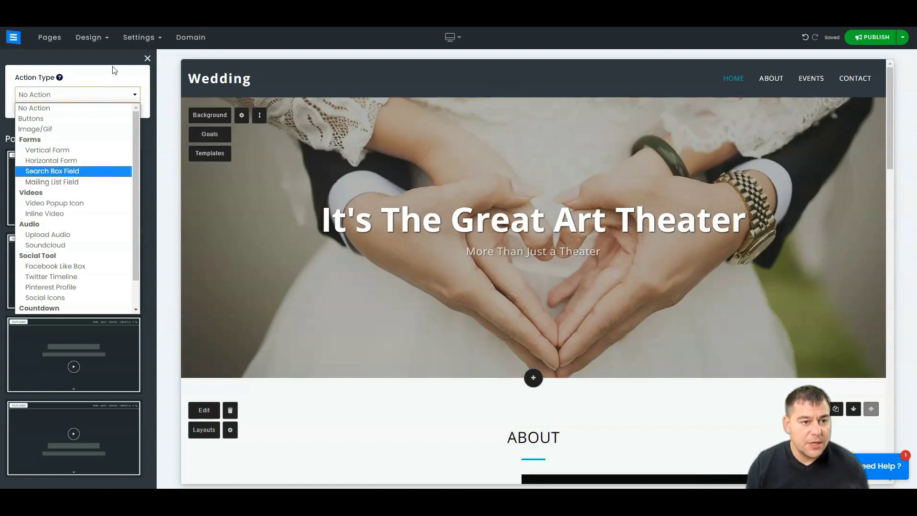
pyautogui.click(133, 96)
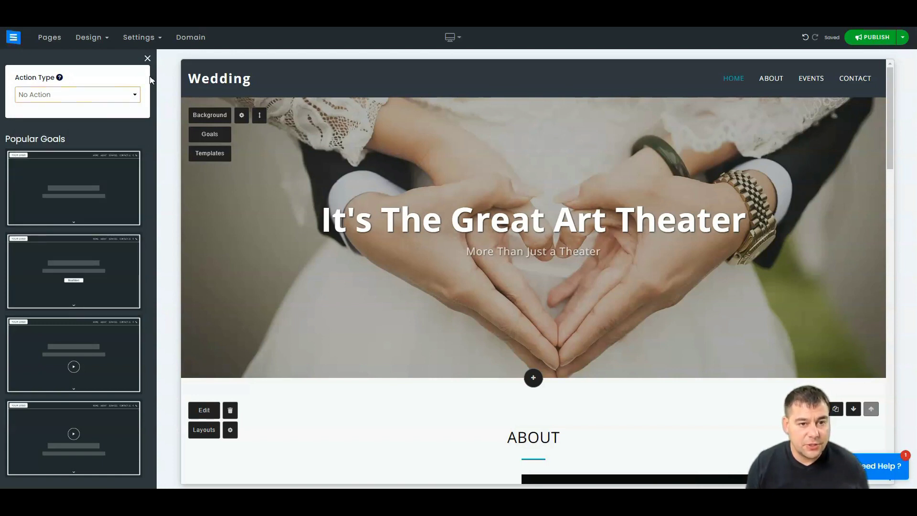
pyautogui.click(148, 59)
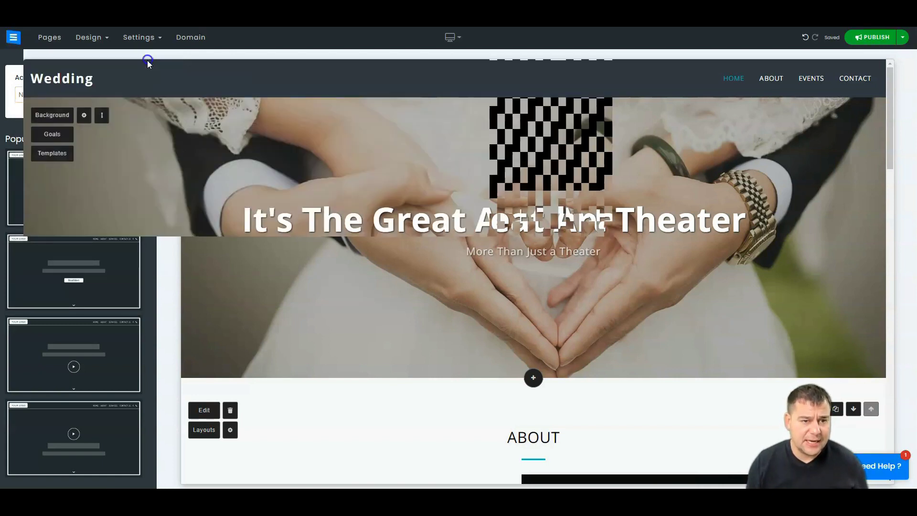
pyautogui.click(52, 153)
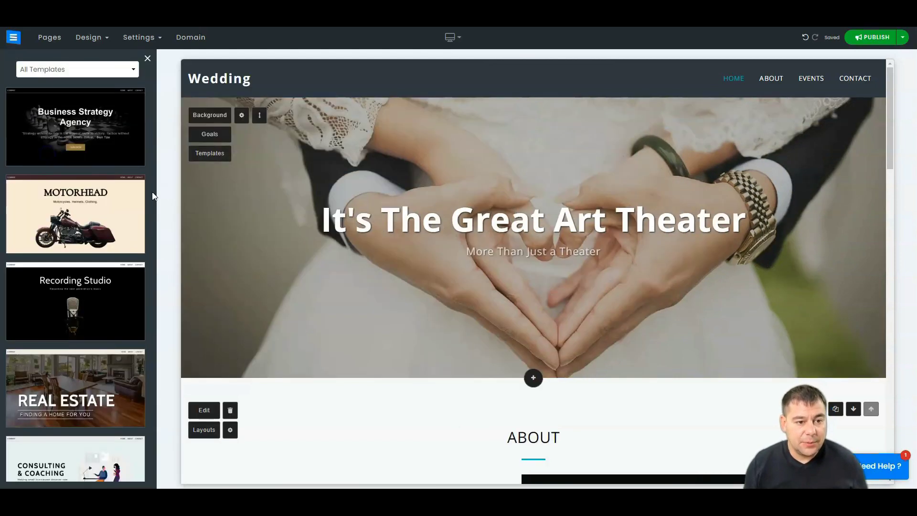
pyautogui.scroll(-3, 45, 320)
pyautogui.scroll(-12, 52, 323)
pyautogui.scroll(-2, 61, 321)
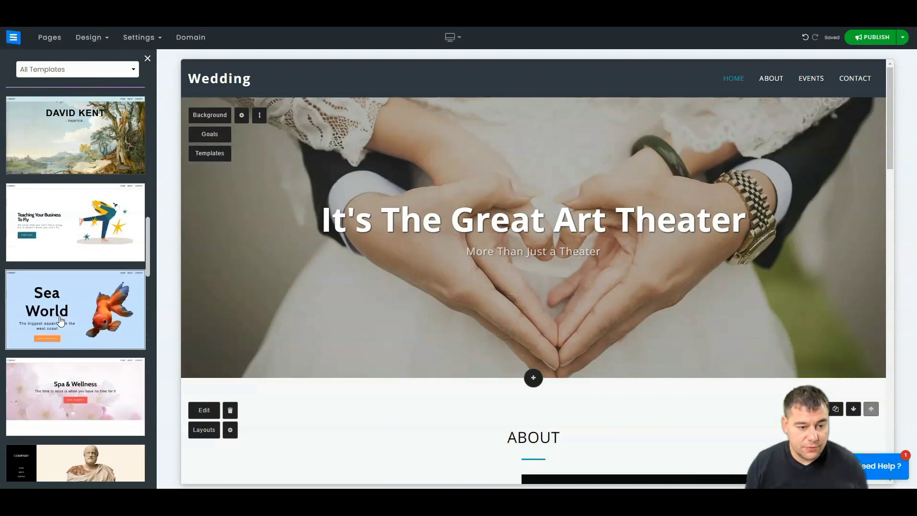
pyautogui.scroll(15, 77, 239)
# Close the Templates panel and select the hero title and subtitle.
pyautogui.click(147, 59)
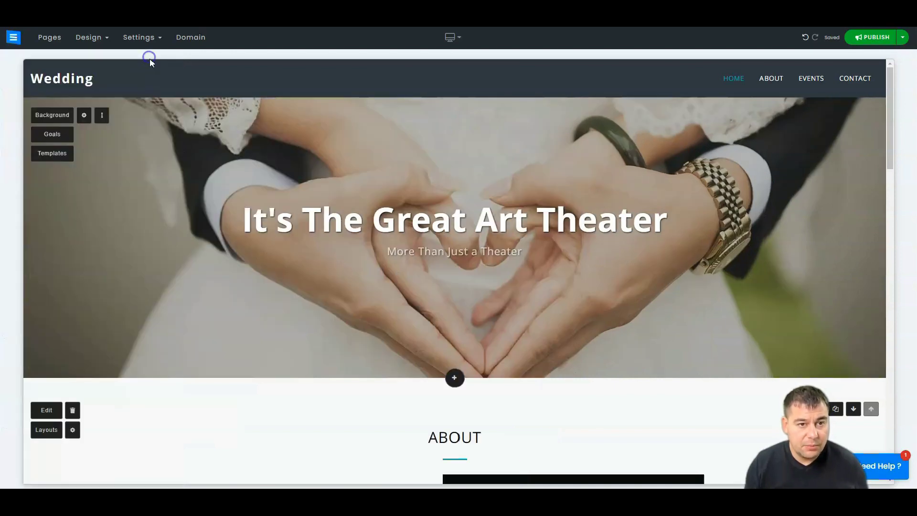
pyautogui.scroll(-2, 287, 306)
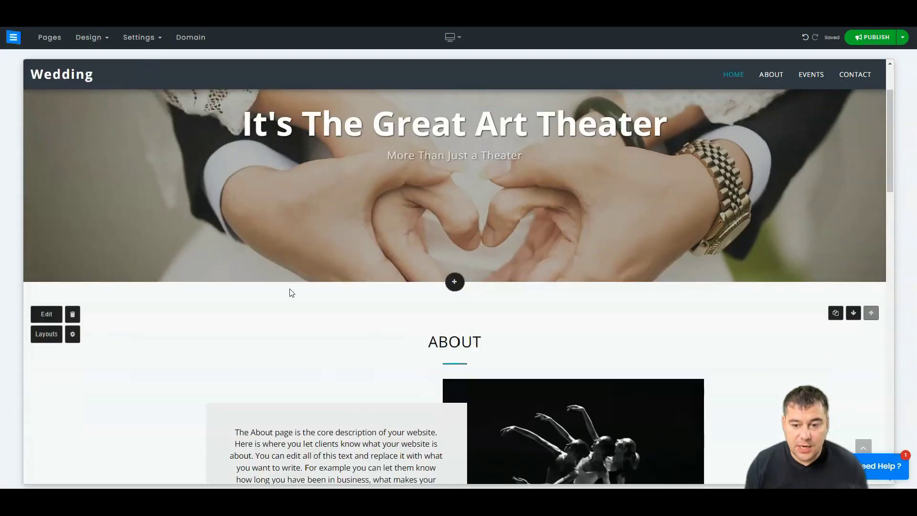
pyautogui.scroll(2, 603, 203)
pyautogui.click(603, 212)
pyautogui.scroll(-2, 555, 215)
pyautogui.scroll(2, 555, 214)
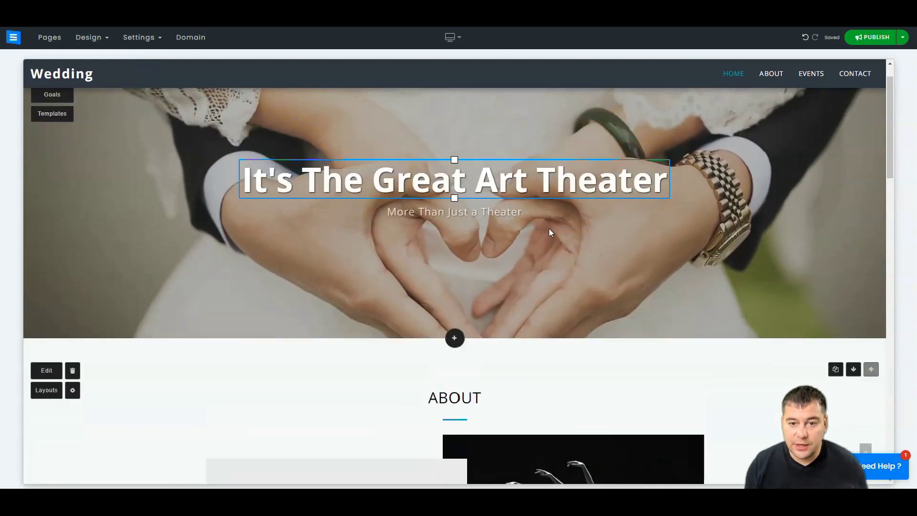
pyautogui.click(518, 252)
# Replace 'Art Theater' in the hero title with 'Wedding'.
pyautogui.click(476, 220)
pyautogui.doubleClick(480, 219)
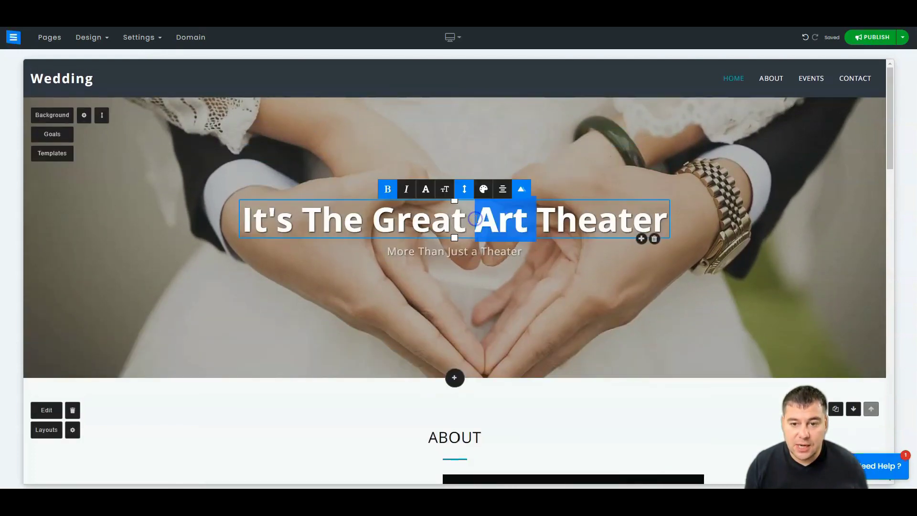
pyautogui.doubleClick(559, 216)
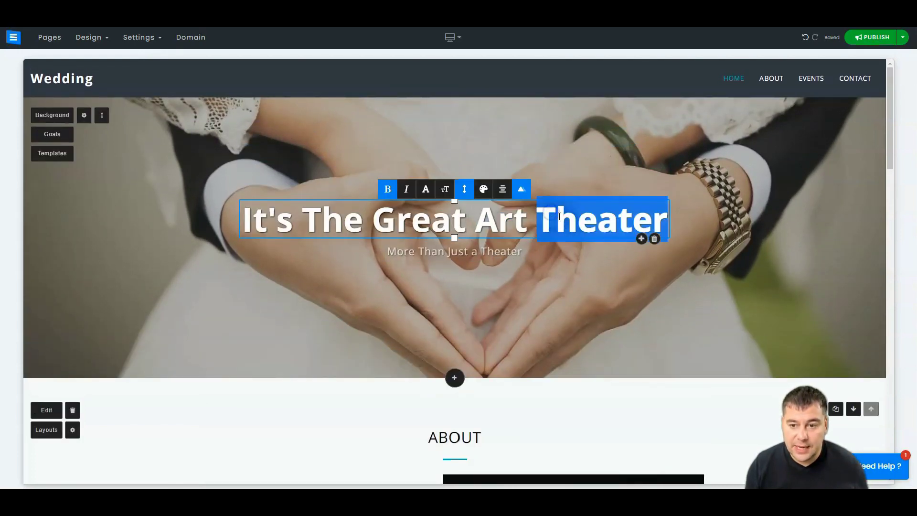
pyautogui.click(234, 227)
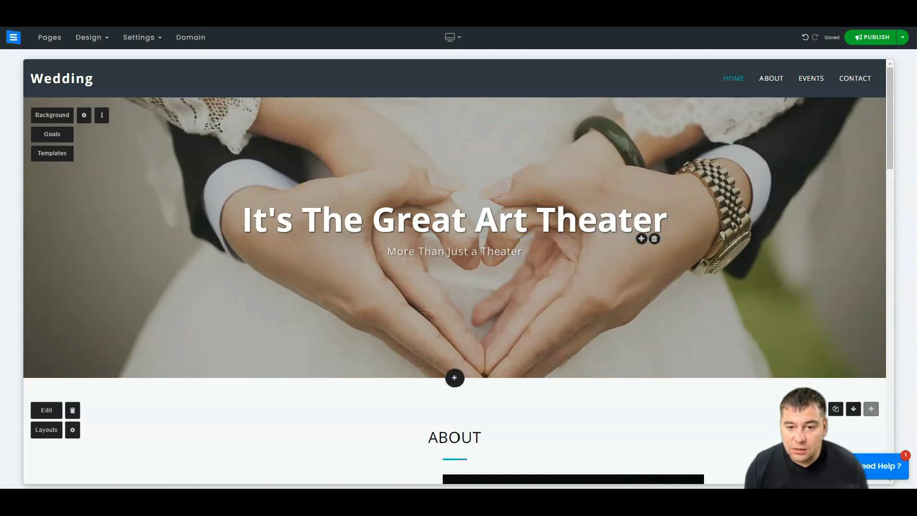
pyautogui.moveTo(480, 223); pyautogui.dragTo(611, 216)
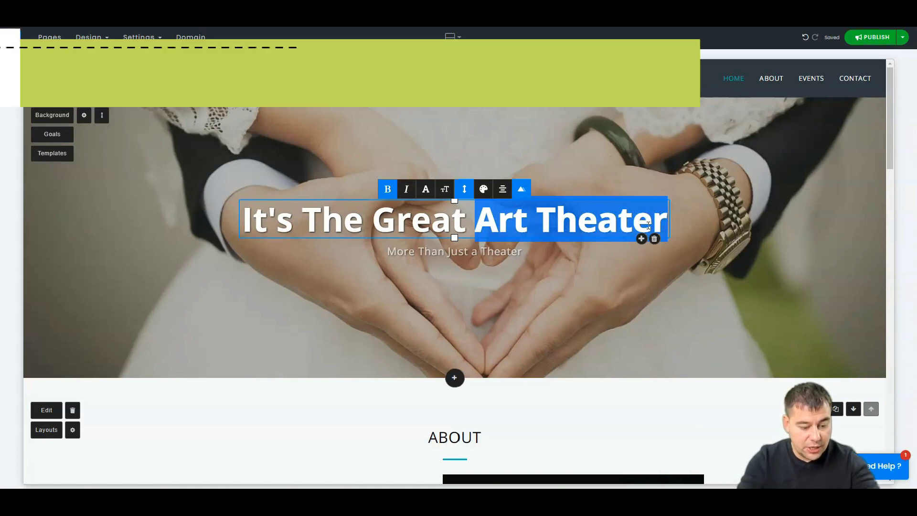
pyautogui.write('Wedding')
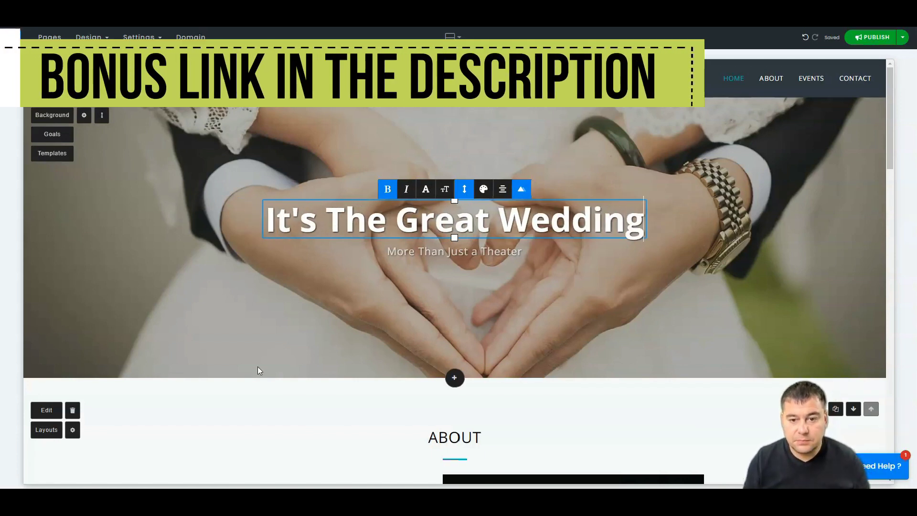
# Replace 'a Theater' in the hero subtitle with 'Party'.
pyautogui.click(471, 252)
pyautogui.moveTo(472, 253); pyautogui.dragTo(517, 252)
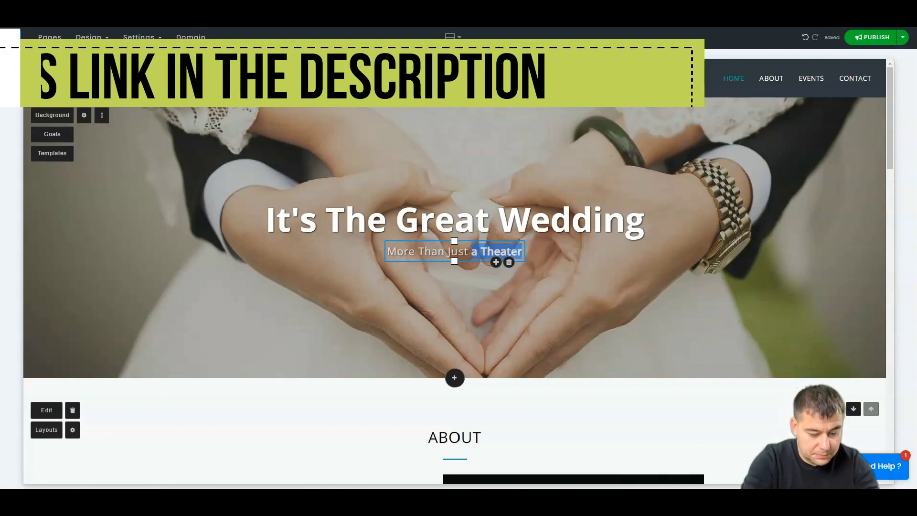
pyautogui.write('Party')
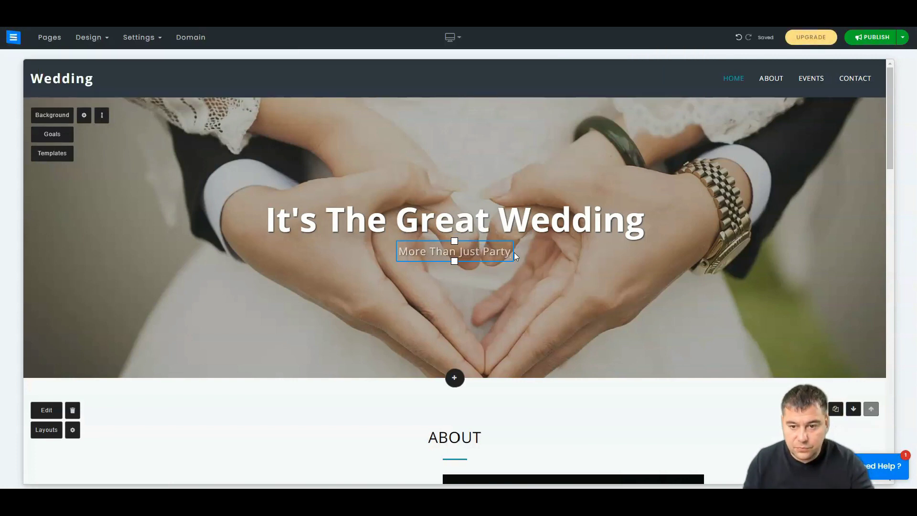
# Delete the ABOUT section from the home page.
pyautogui.scroll(-1, 504, 289)
pyautogui.scroll(-3, 509, 288)
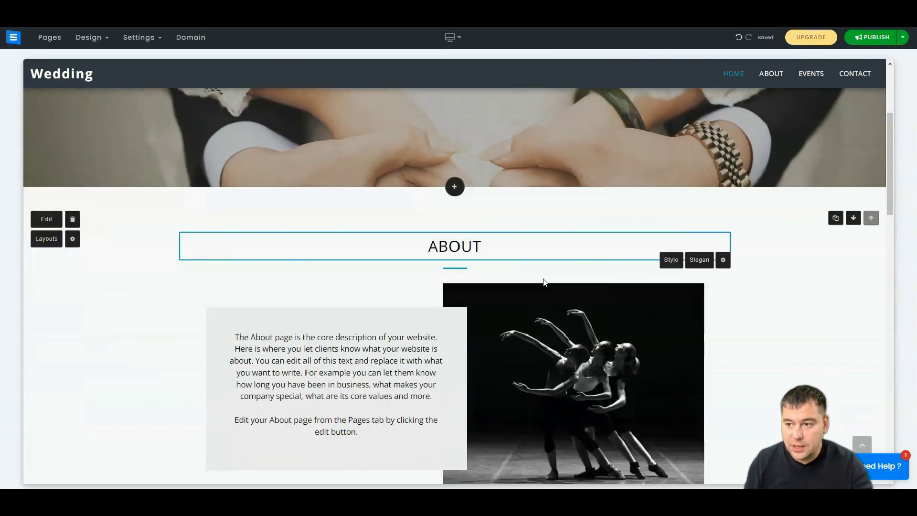
pyautogui.scroll(3, 573, 284)
pyautogui.scroll(-2, 694, 359)
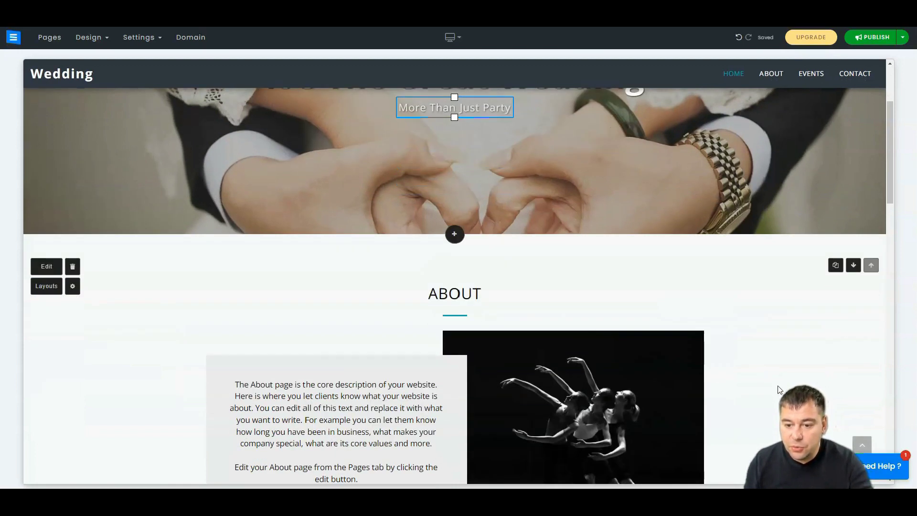
pyautogui.scroll(-2, 759, 368)
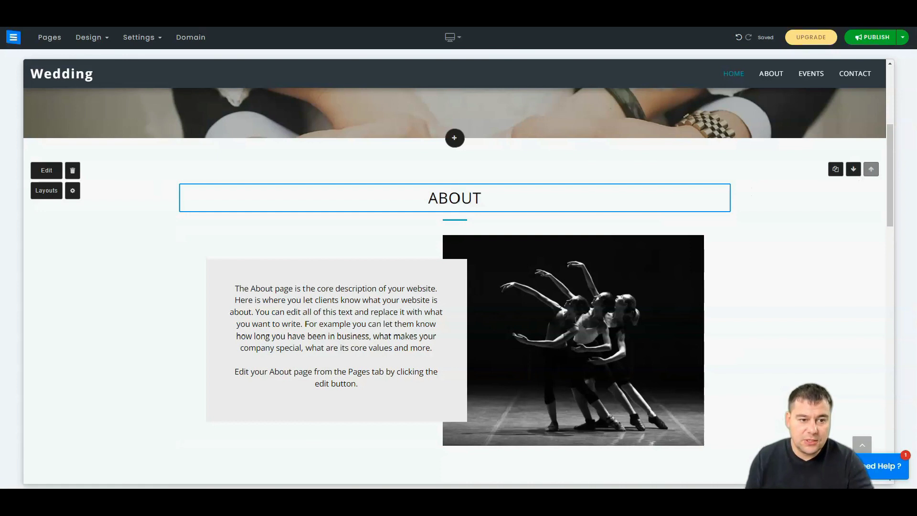
pyautogui.moveTo(343, 214)
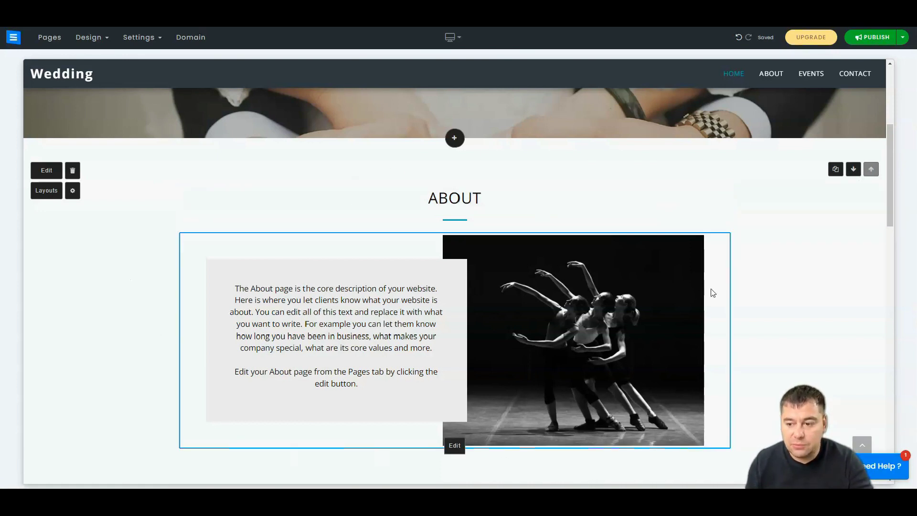
pyautogui.scroll(-2, 735, 300)
pyautogui.scroll(3, 631, 263)
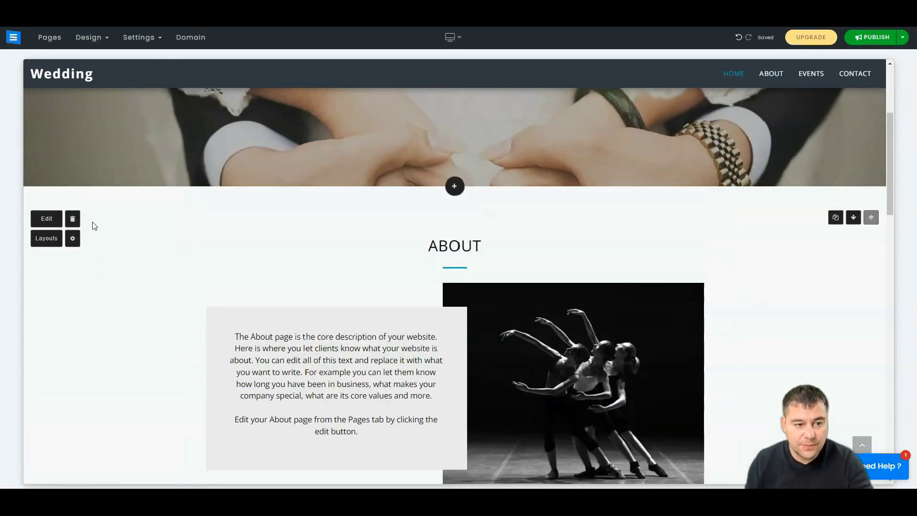
pyautogui.click(73, 220)
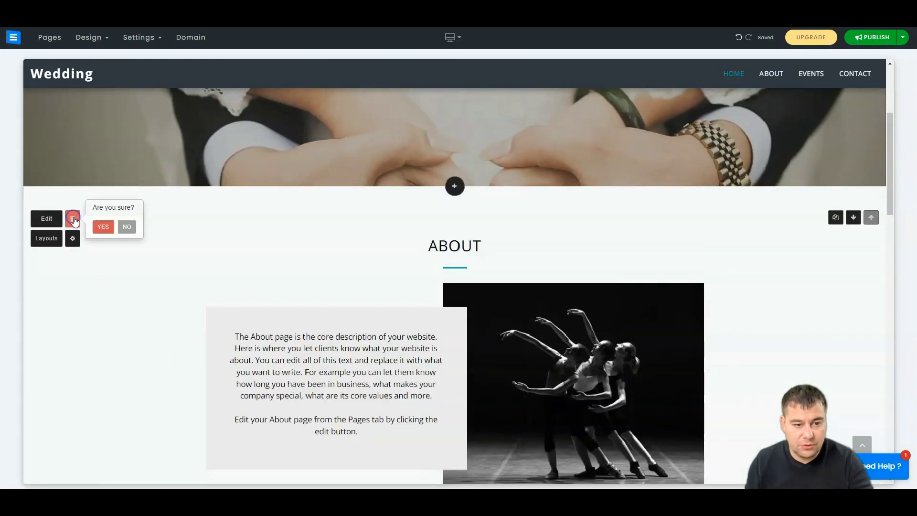
pyautogui.click(105, 228)
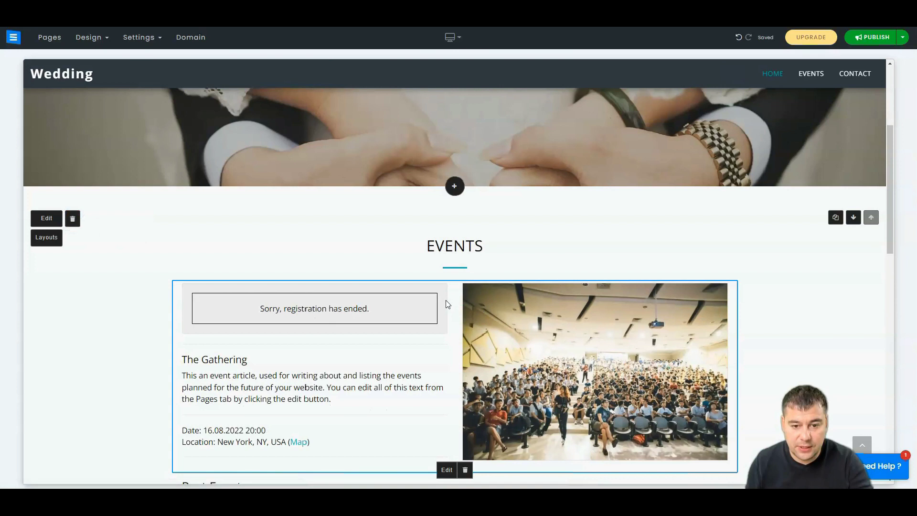
# Delete the EVENTS section and open the new-section catalogue below the hero.
pyautogui.click(72, 222)
pyautogui.click(100, 228)
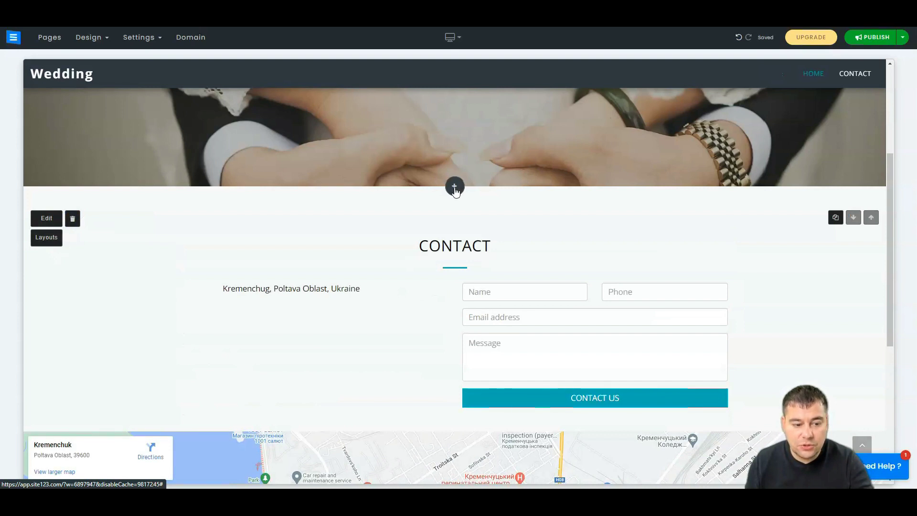
pyautogui.click(454, 187)
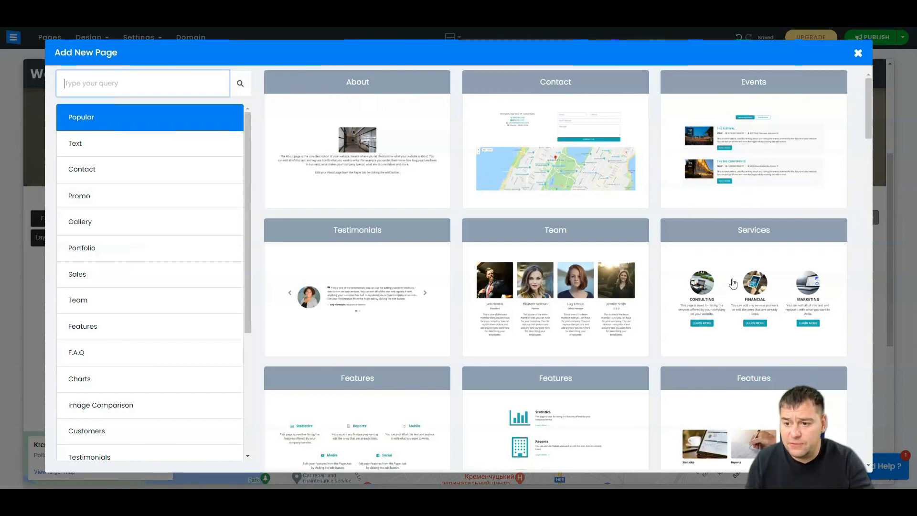
# Add the Gallery block from the Popular section templates.
pyautogui.scroll(-2, 741, 285)
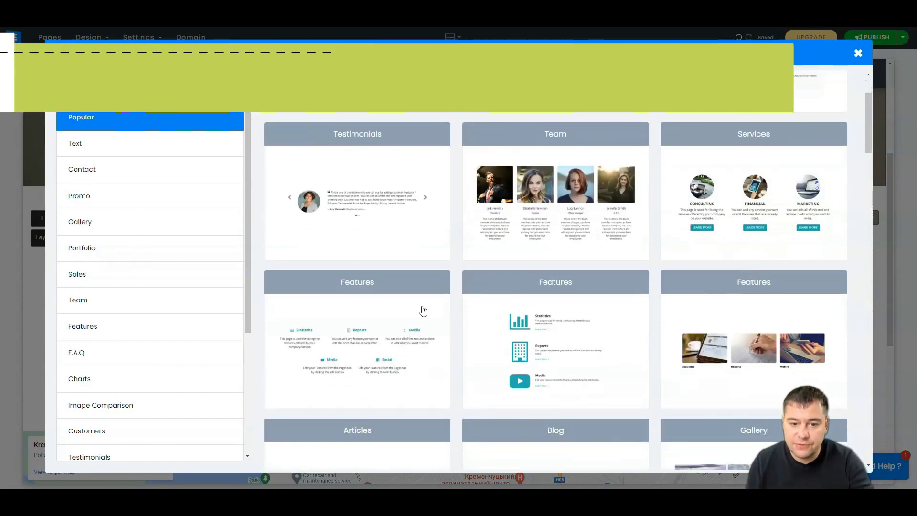
pyautogui.scroll(-2, 339, 312)
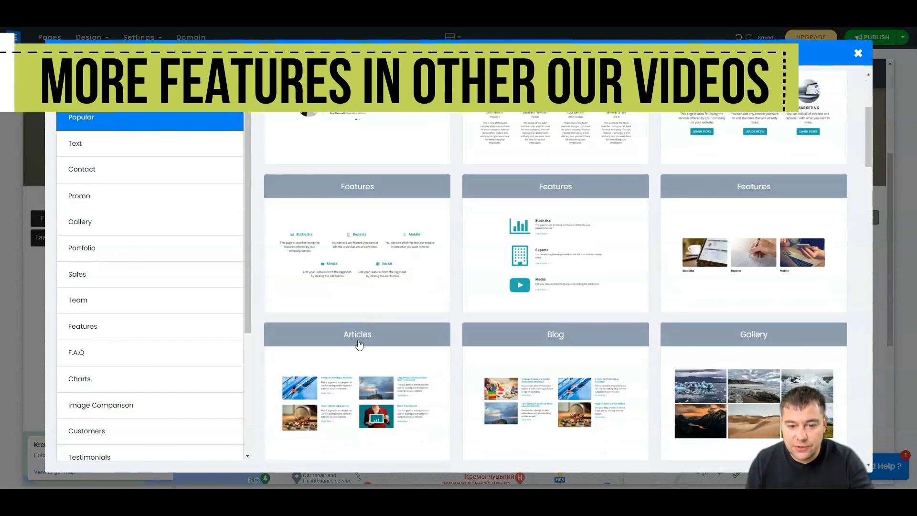
pyautogui.scroll(-4, 528, 362)
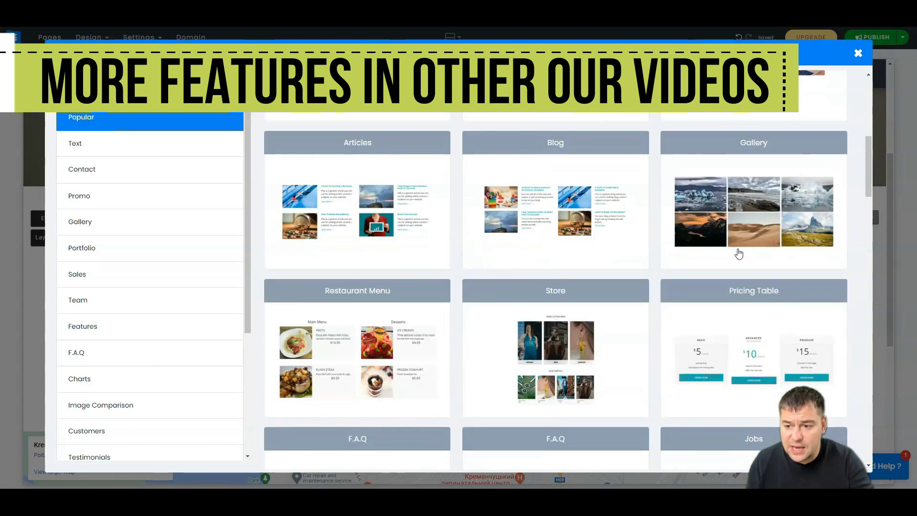
pyautogui.click(746, 158)
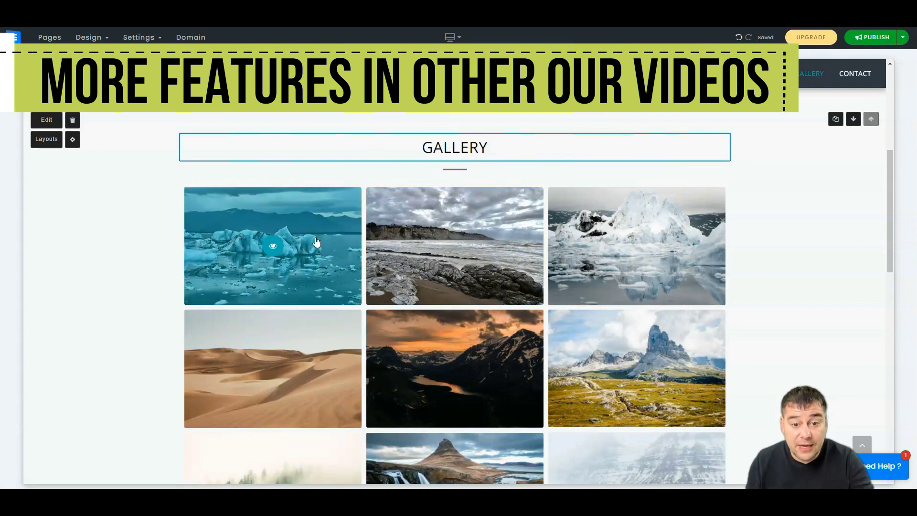
# Switch the gallery to the fourth layout: an edge-to-edge, four-across grid without a heading.
pyautogui.scroll(-3, 651, 281)
pyautogui.scroll(8, 651, 281)
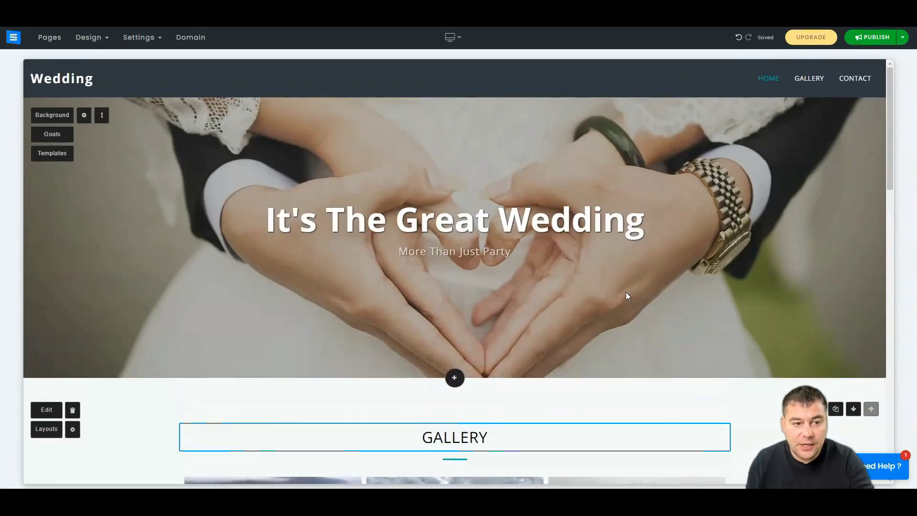
pyautogui.scroll(-2, 335, 356)
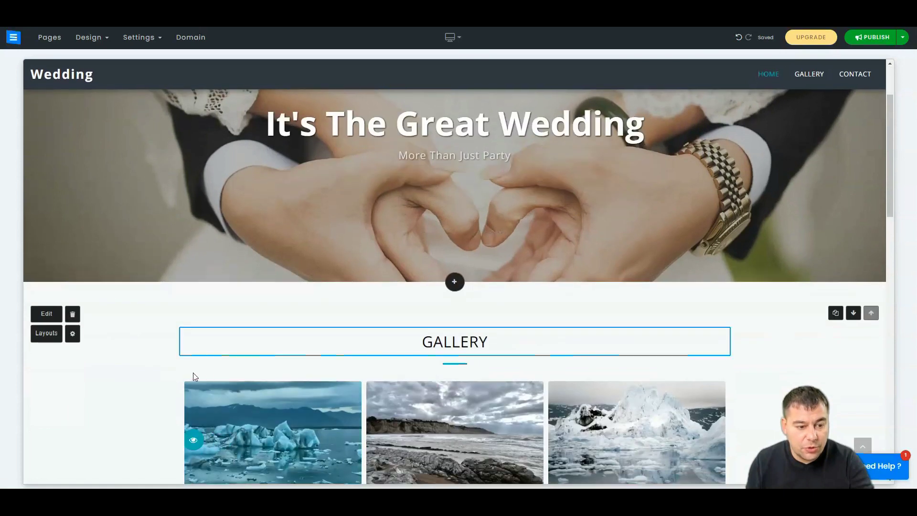
pyautogui.click(43, 336)
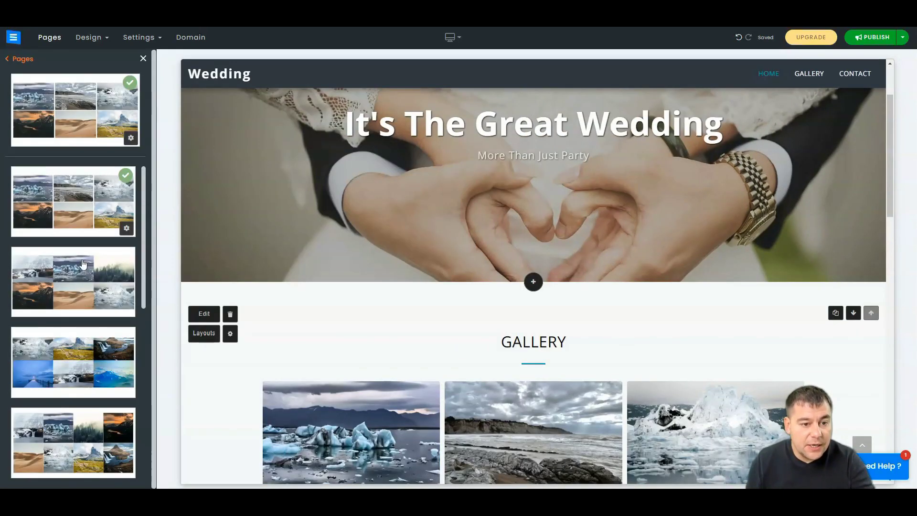
pyautogui.click(74, 361)
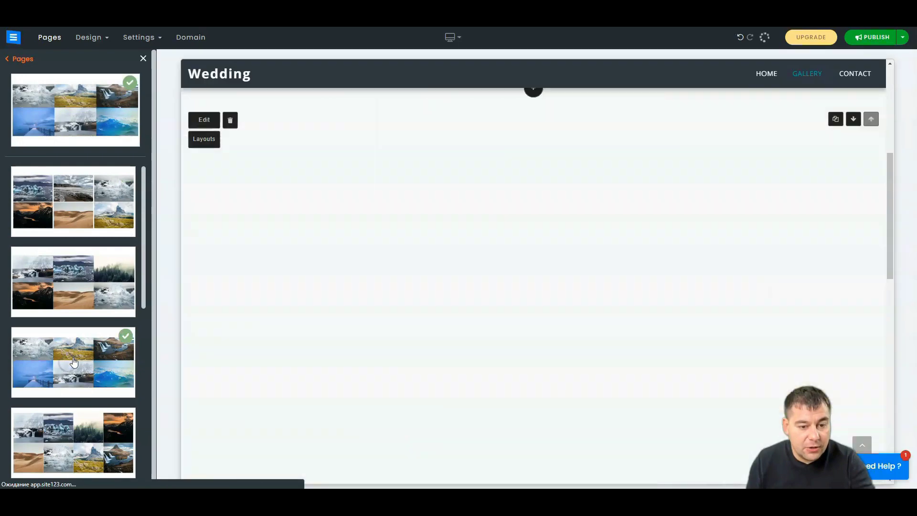
pyautogui.scroll(5, 483, 239)
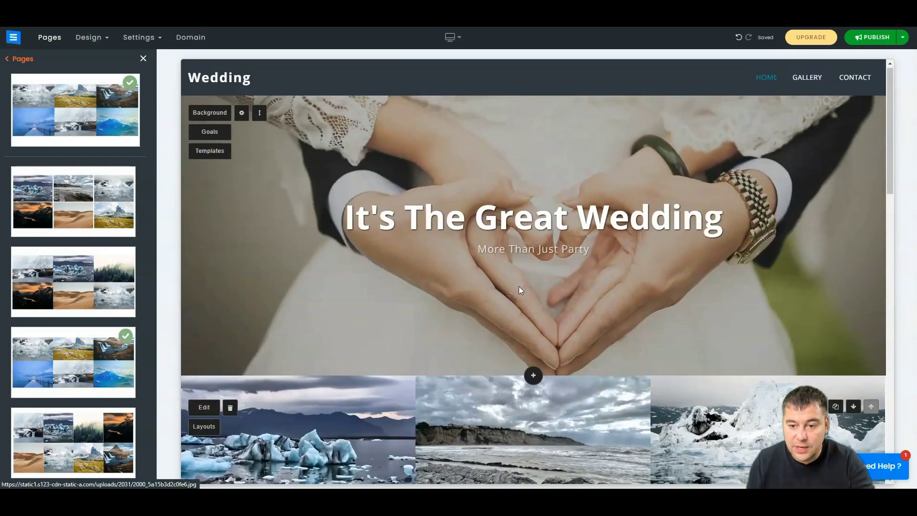
pyautogui.scroll(-10, 521, 288)
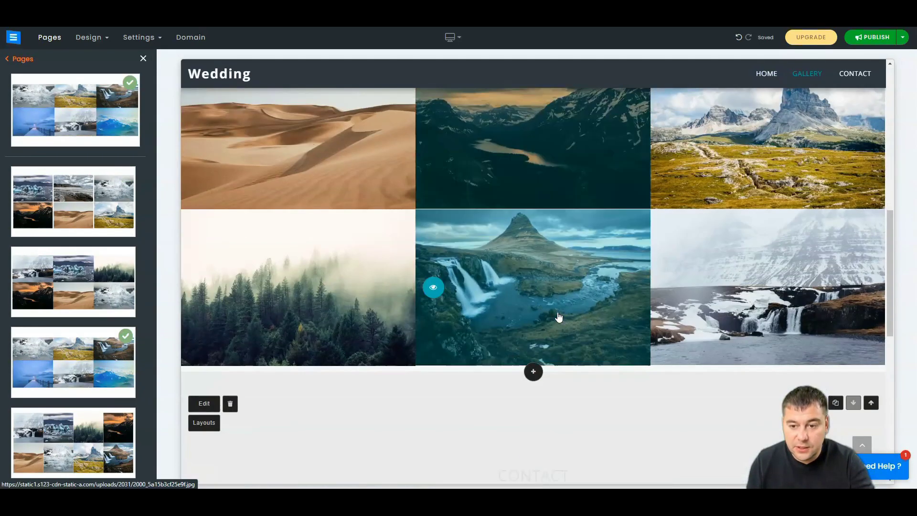
pyautogui.scroll(10, 559, 317)
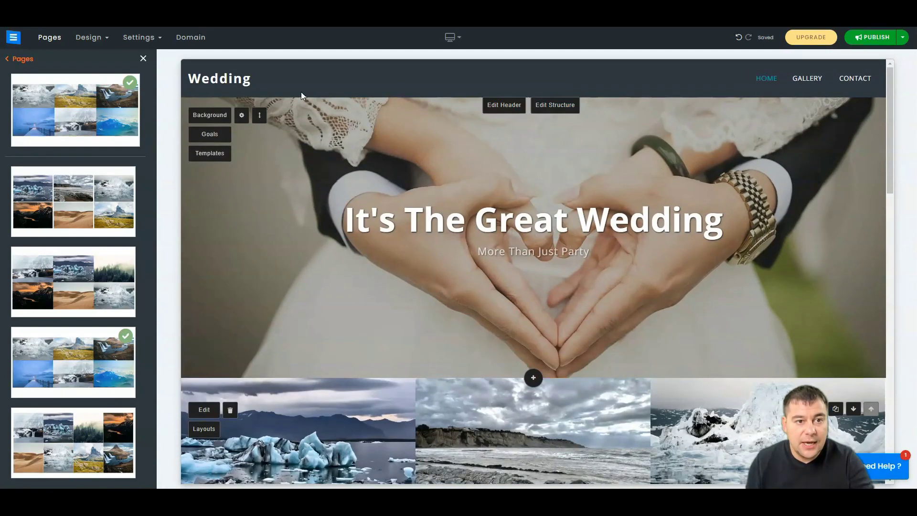
pyautogui.click(143, 59)
pyautogui.scroll(-5, 444, 246)
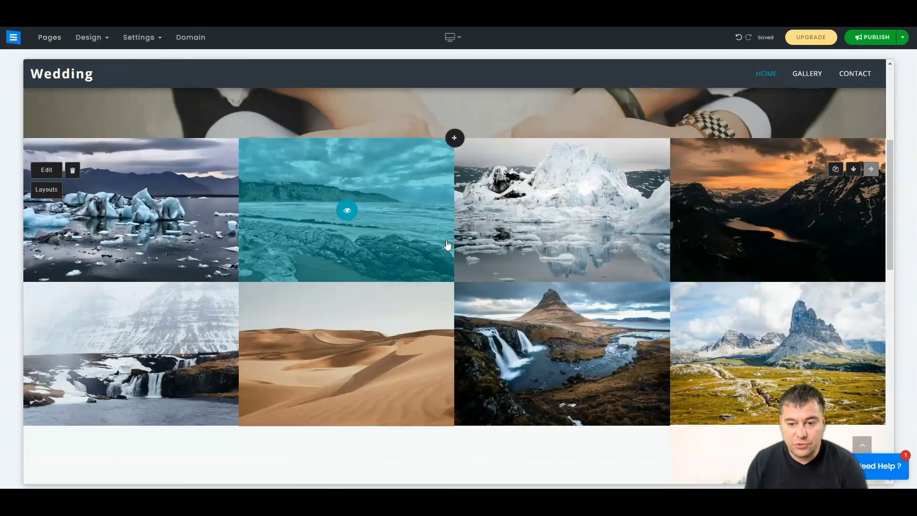
pyautogui.scroll(-2, 447, 245)
pyautogui.scroll(7, 447, 245)
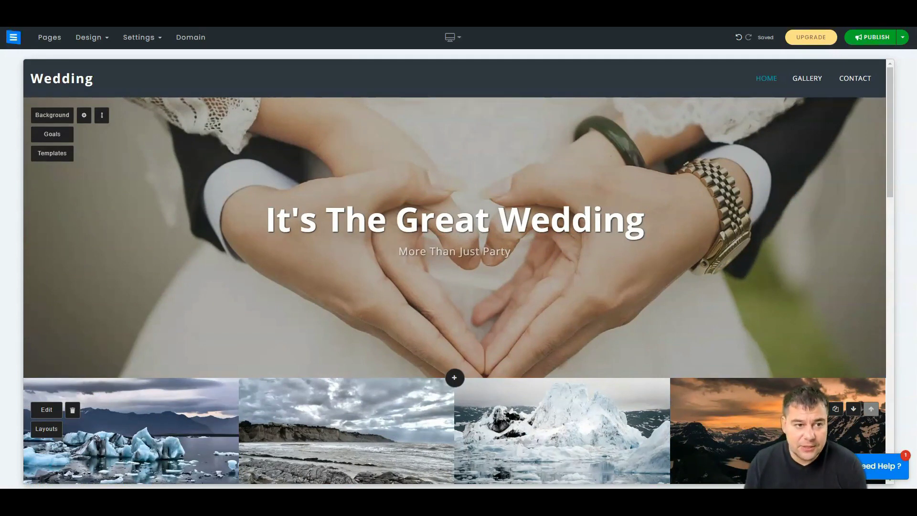
# Try several colour palettes, apply the white-header palette, then open the website name settings.
pyautogui.moveTo(102, 37)
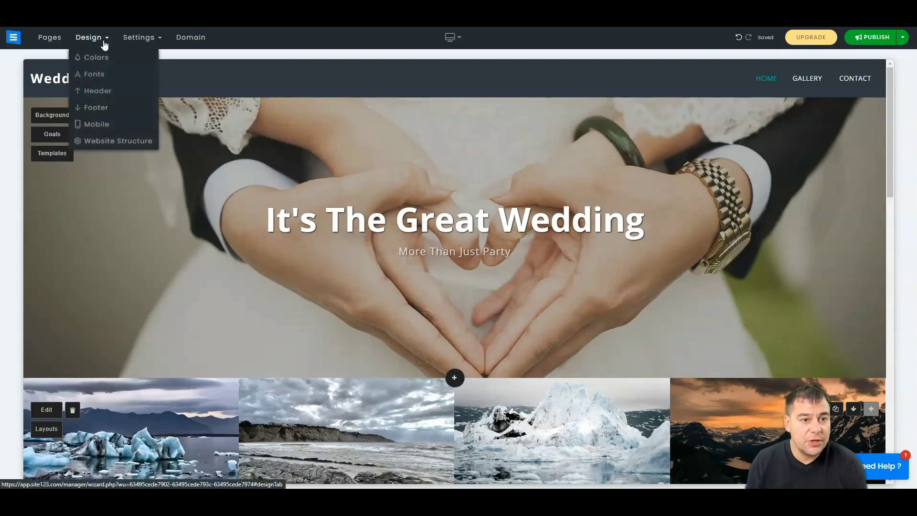
pyautogui.click(96, 57)
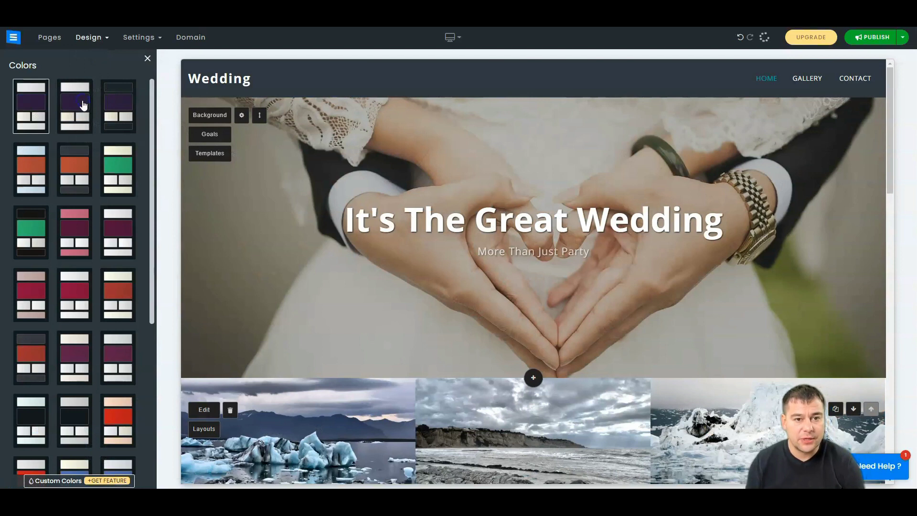
pyautogui.click(82, 167)
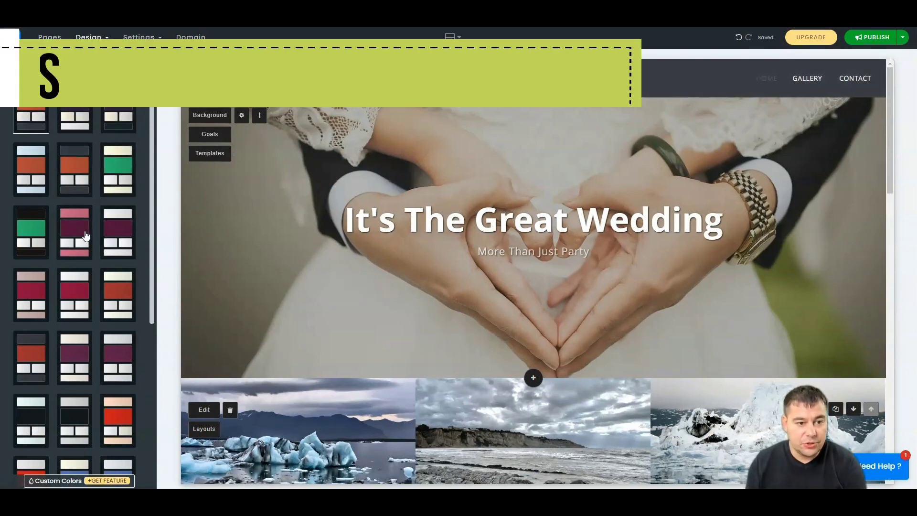
pyautogui.click(29, 234)
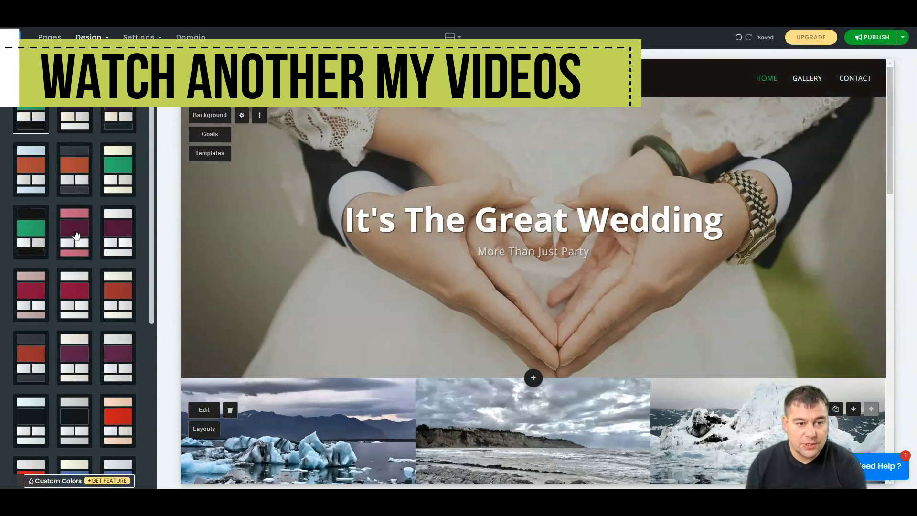
pyautogui.click(102, 251)
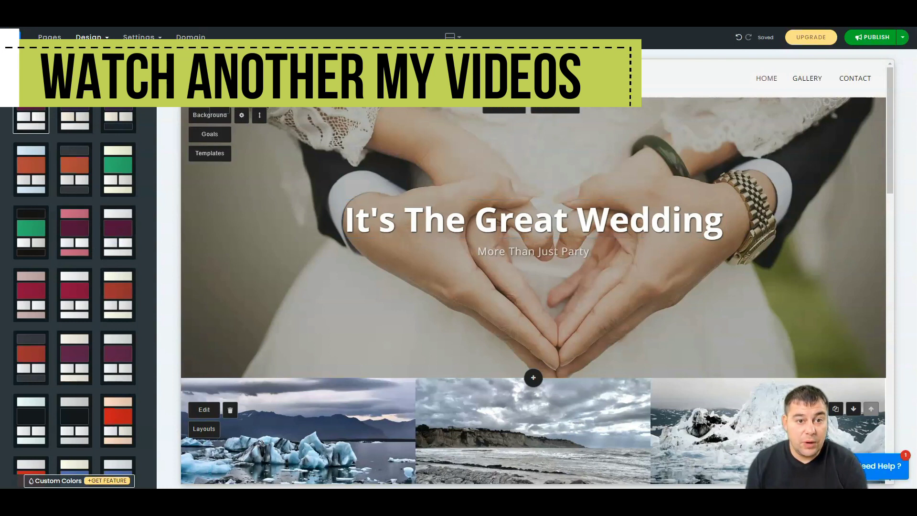
pyautogui.click(139, 37)
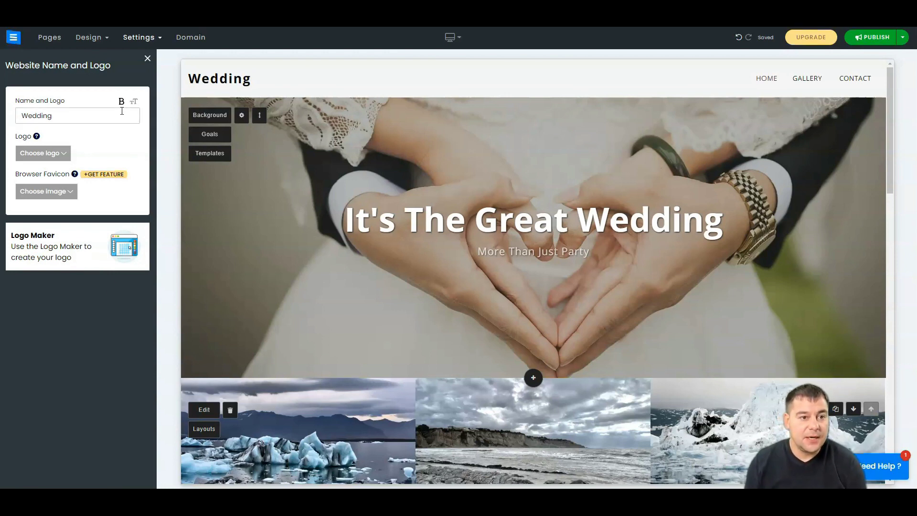
# Close the Website Name and Logo panel and show the list of preview devices.
pyautogui.click(147, 59)
pyautogui.click(450, 37)
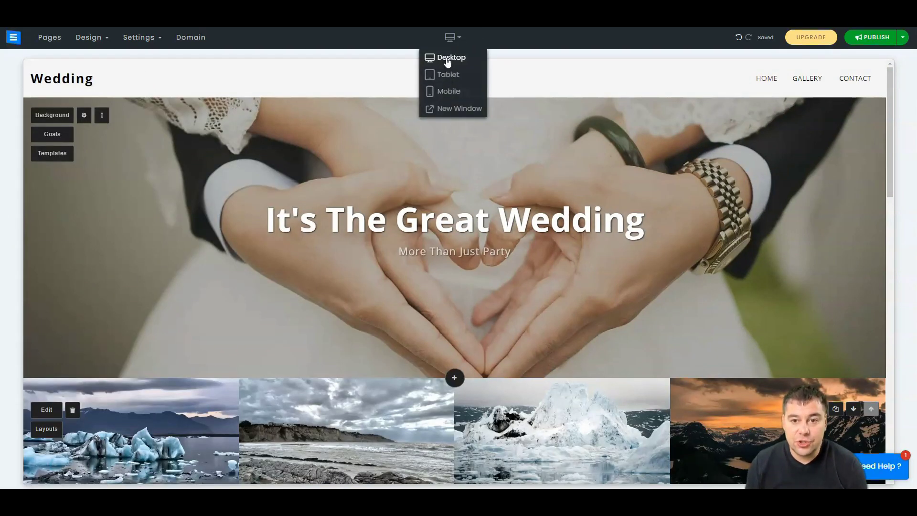
pyautogui.click(441, 93)
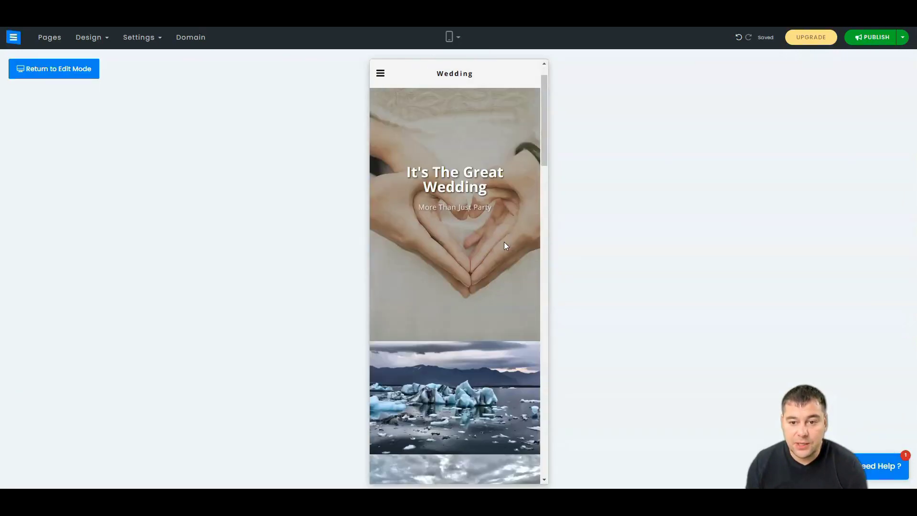
pyautogui.scroll(-4, 503, 242)
pyautogui.scroll(4, 499, 244)
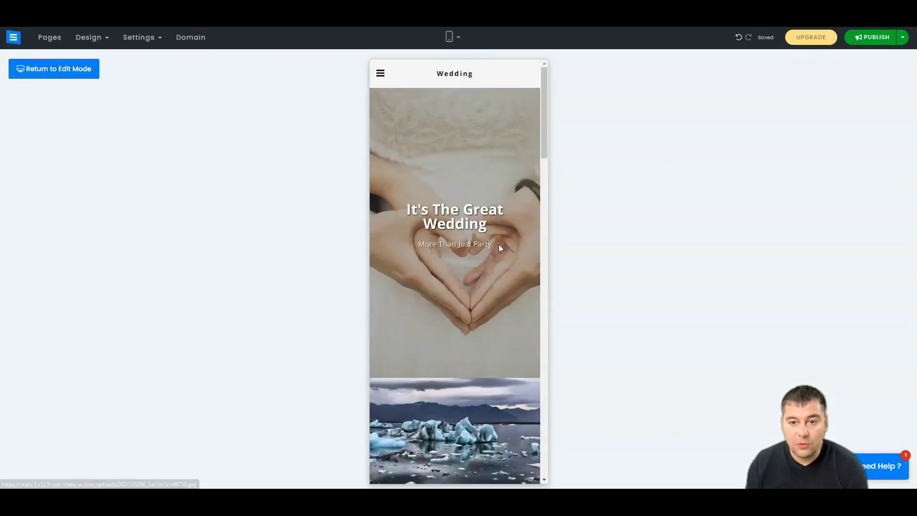
pyautogui.click(451, 37)
pyautogui.click(447, 74)
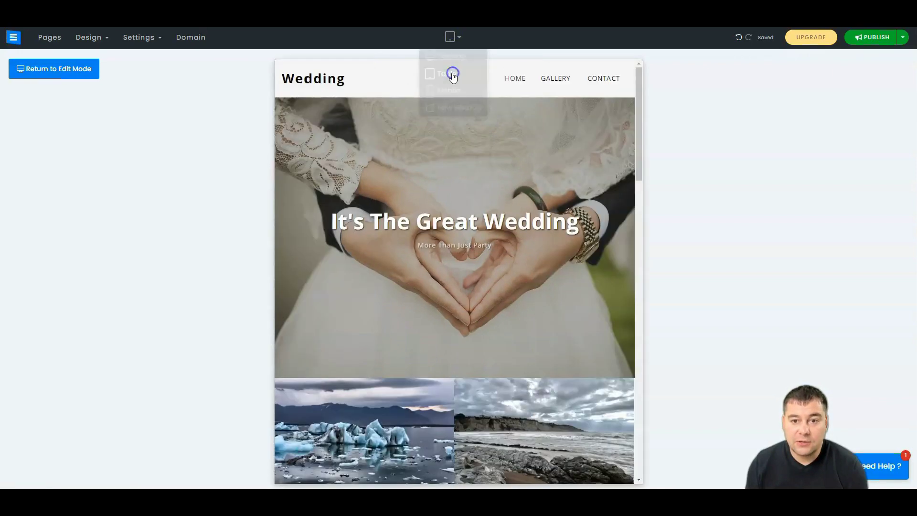
pyautogui.click(451, 36)
pyautogui.click(452, 57)
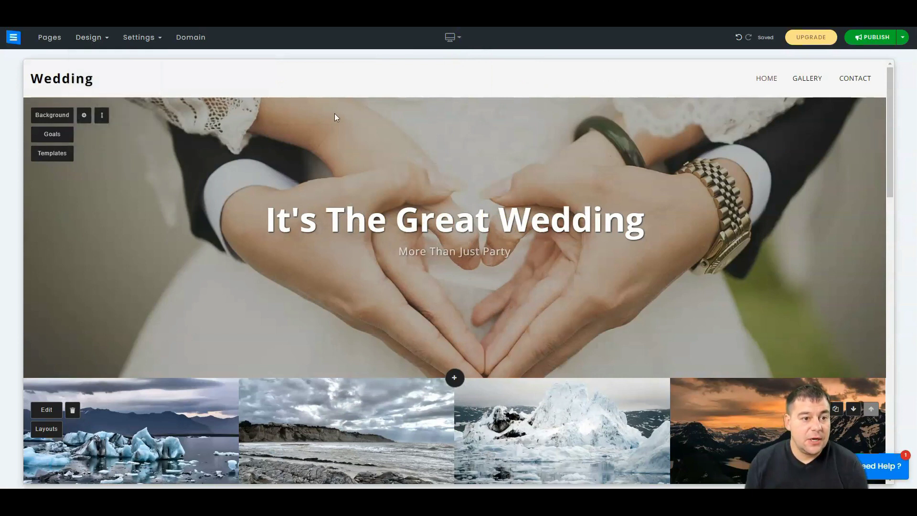
pyautogui.moveTo(152, 41)
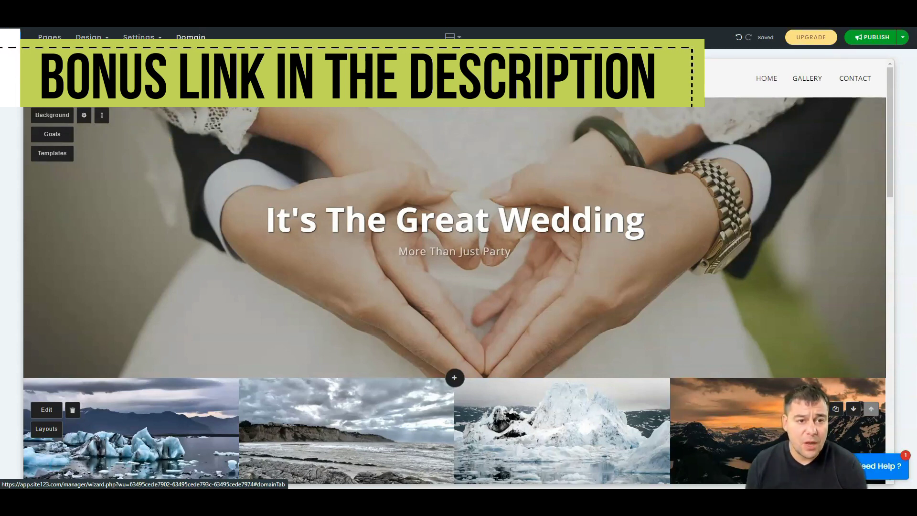
pyautogui.click(190, 37)
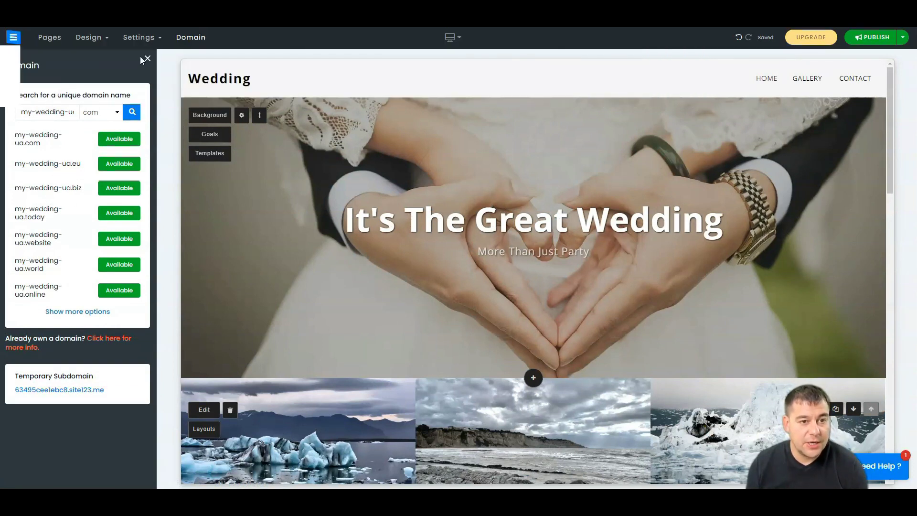
pyautogui.click(148, 58)
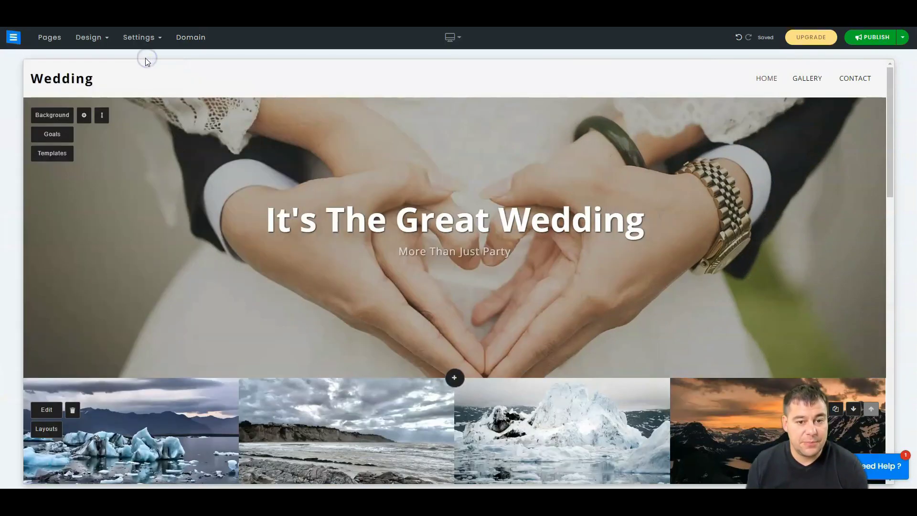
pyautogui.click(12, 44)
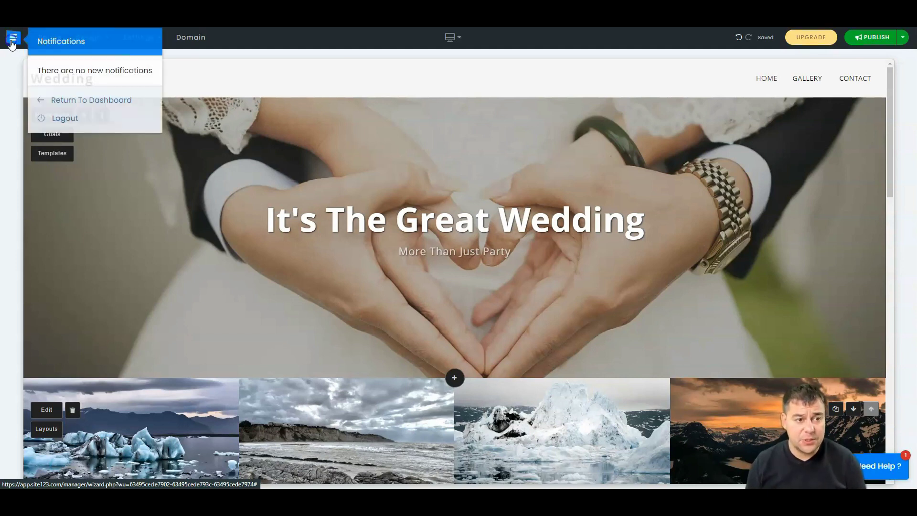
pyautogui.click(6, 45)
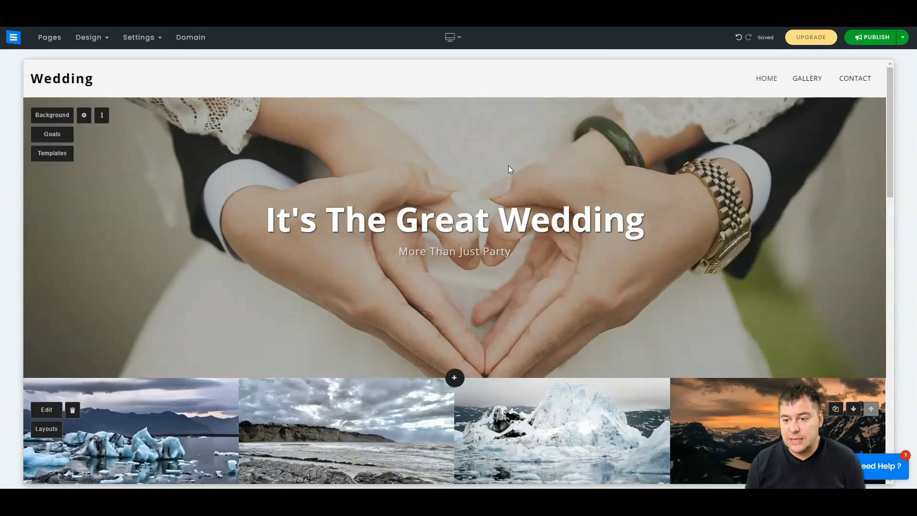
pyautogui.scroll(-5, 504, 172)
pyautogui.scroll(5, 503, 173)
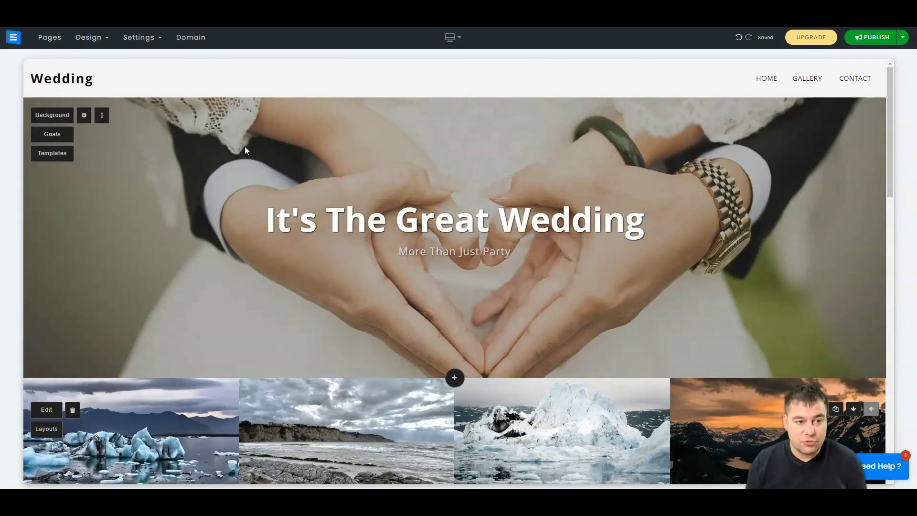